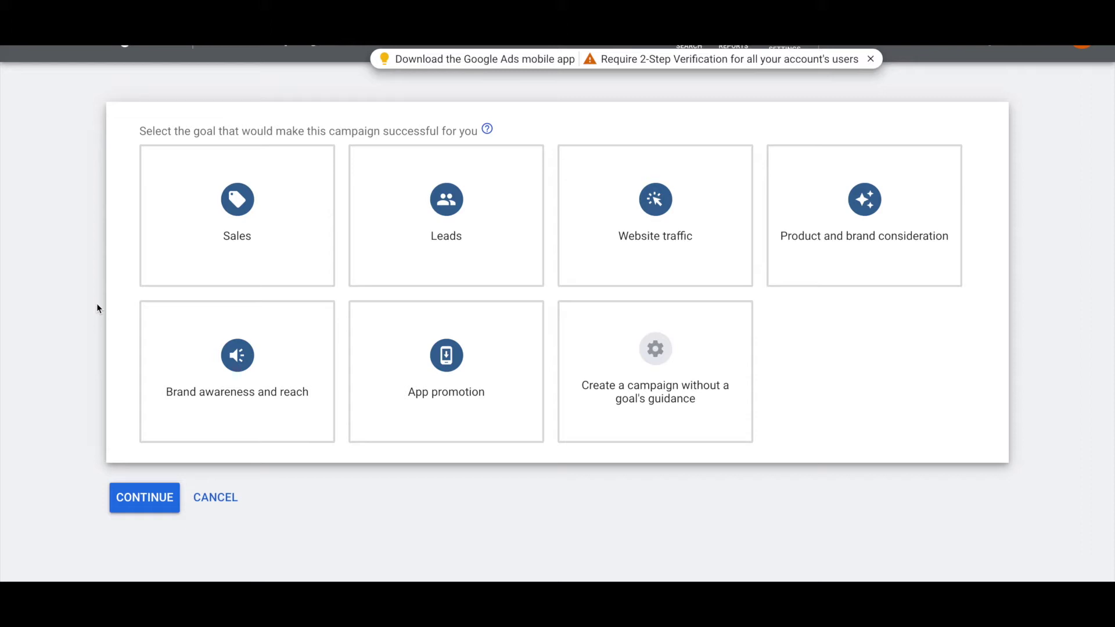
- Choose Sales as the campaign goal and Display as the campaign type
mouse_move(308, 163)
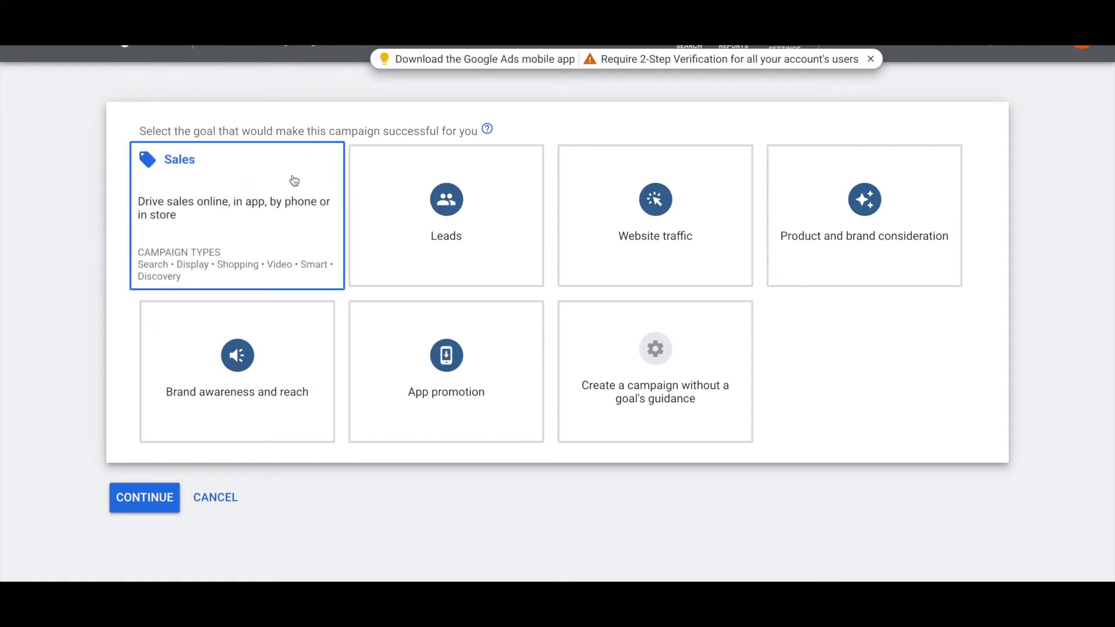
left_click(232, 198)
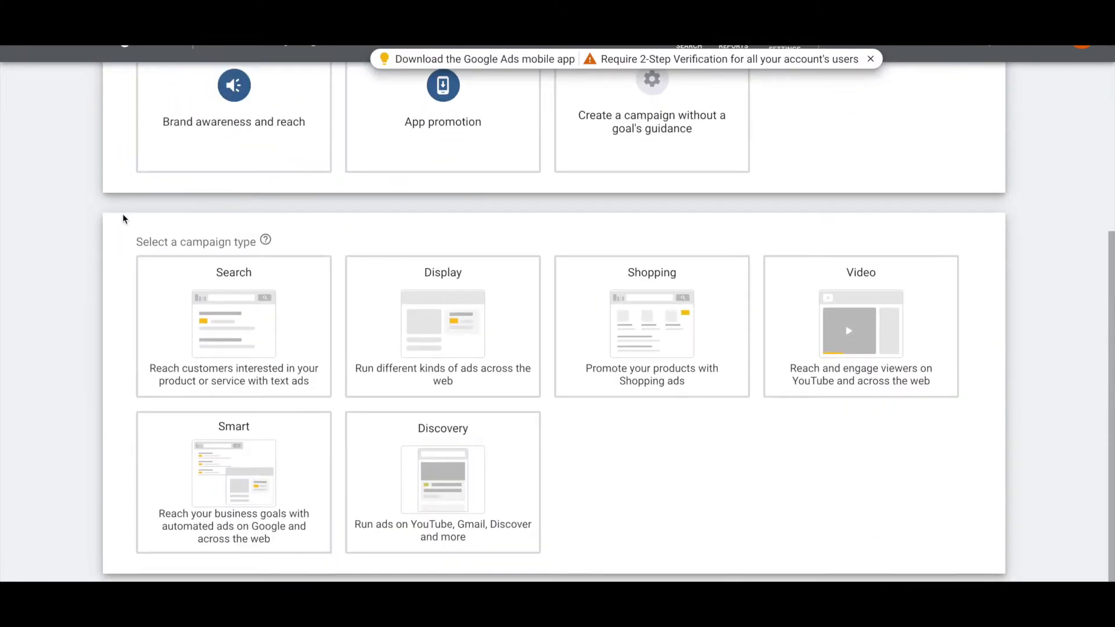
scroll(104, 180, "up", 3)
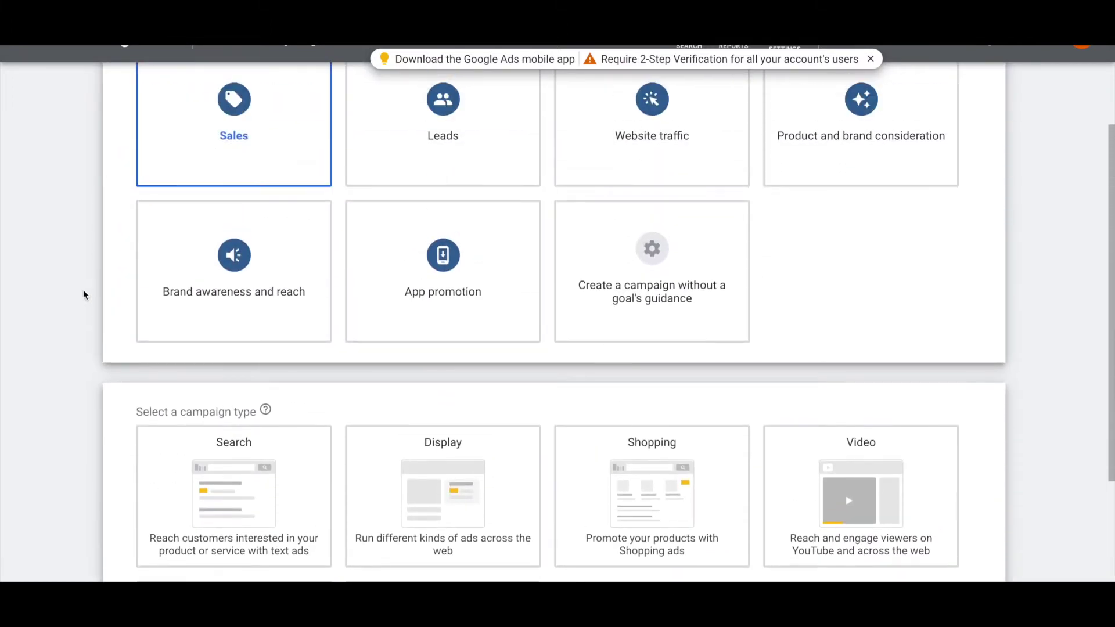
scroll(83, 295, "down", 3)
mouse_move(410, 303)
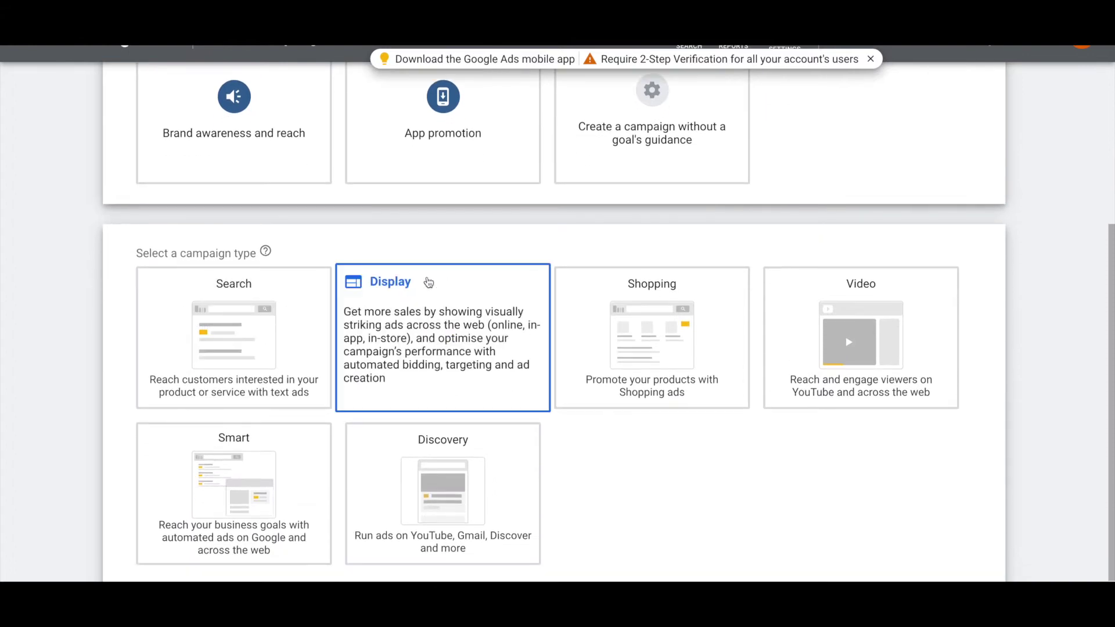
left_click(870, 59)
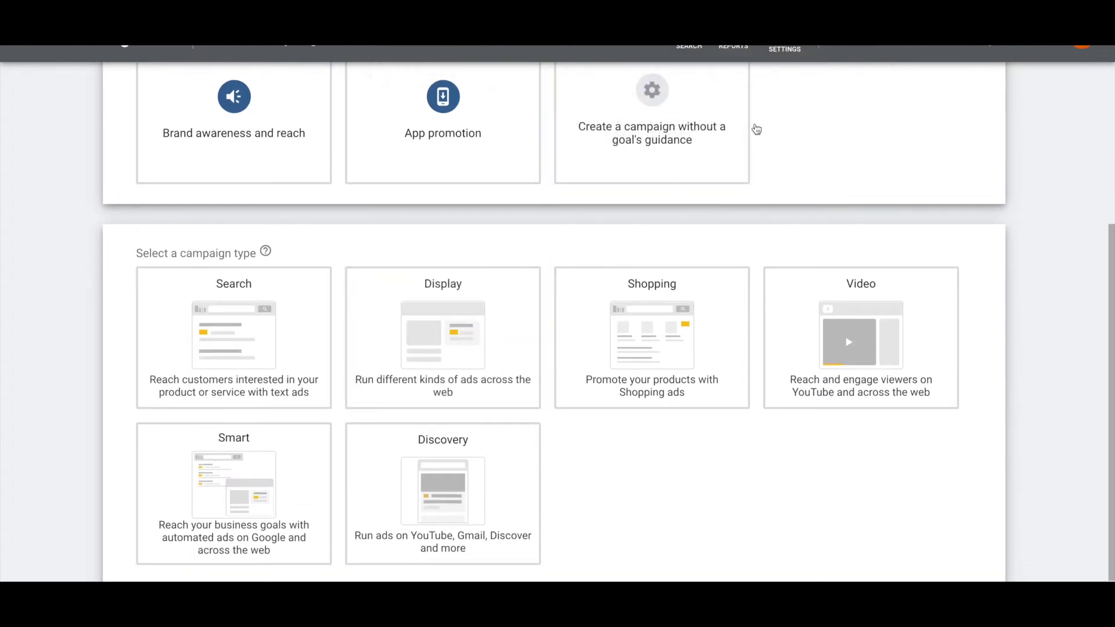
scroll(415, 246, "down", 1)
mouse_move(415, 247)
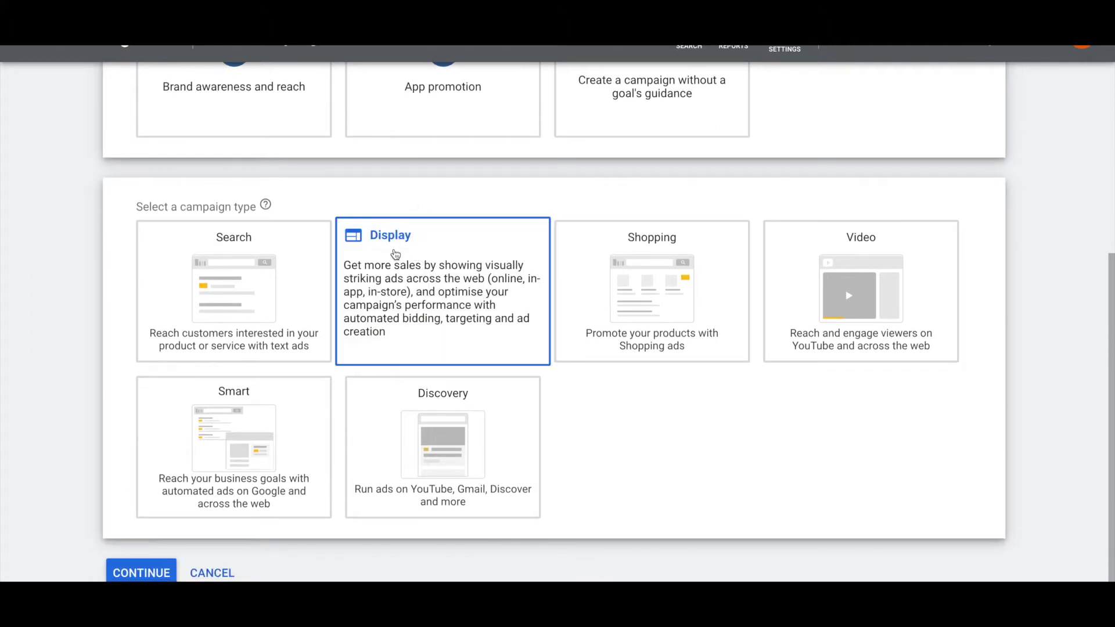
left_click(415, 283)
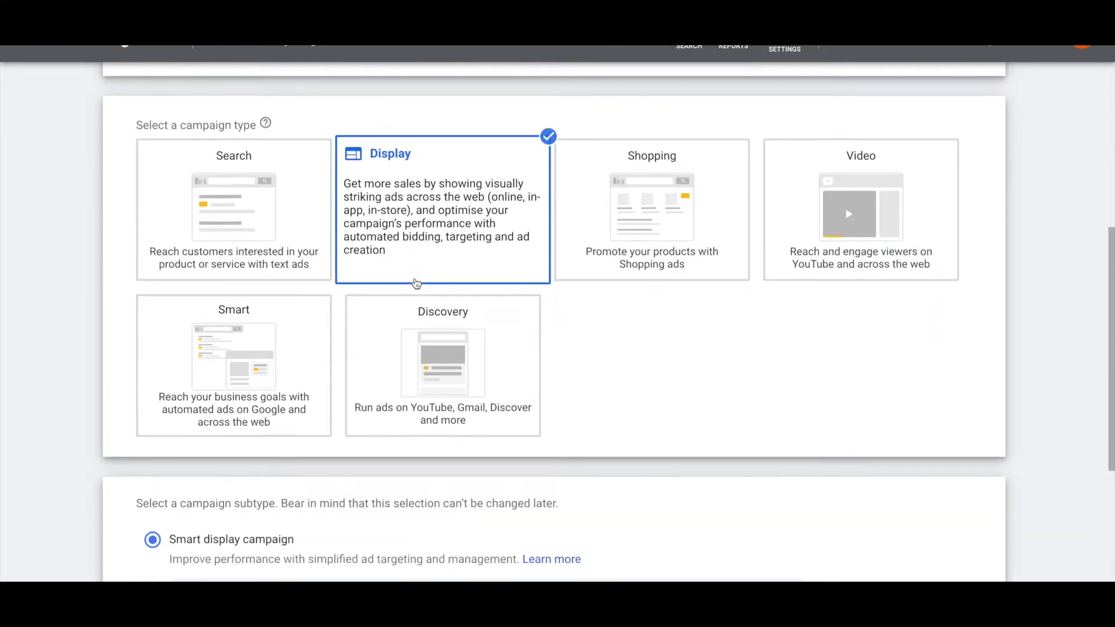
scroll(179, 219, "down", 3)
scroll(58, 354, "down", 2)
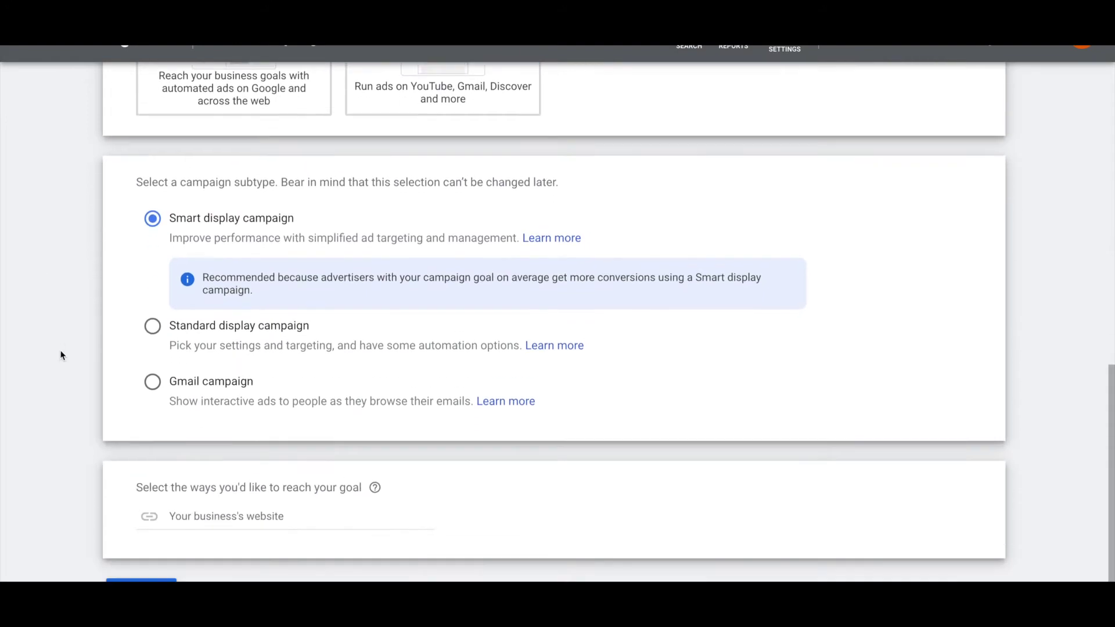
left_click(153, 323)
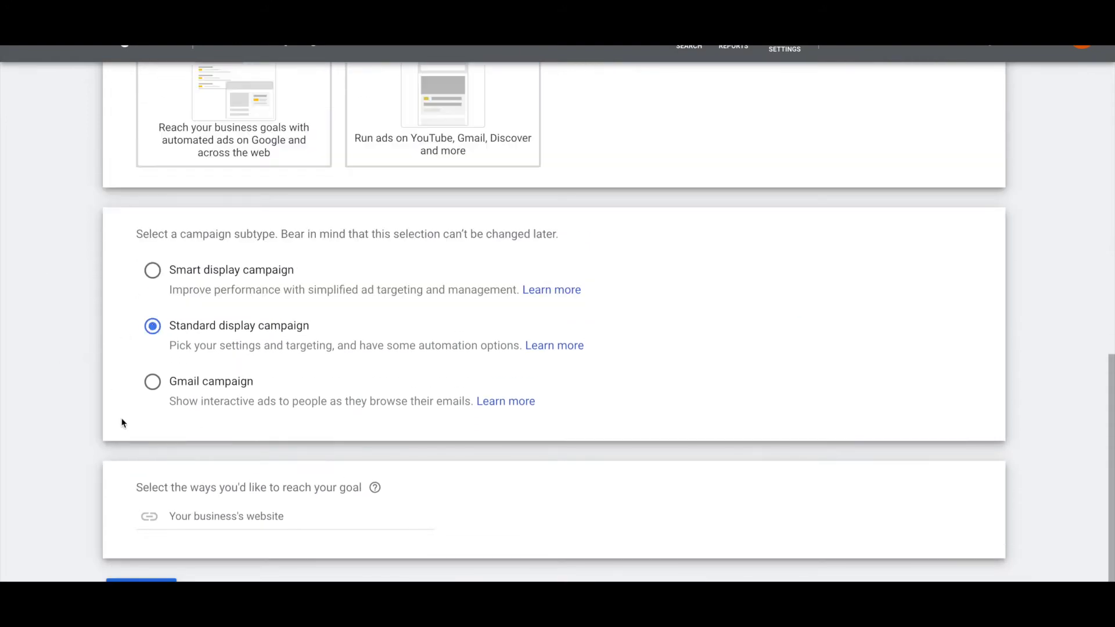
left_click(209, 513)
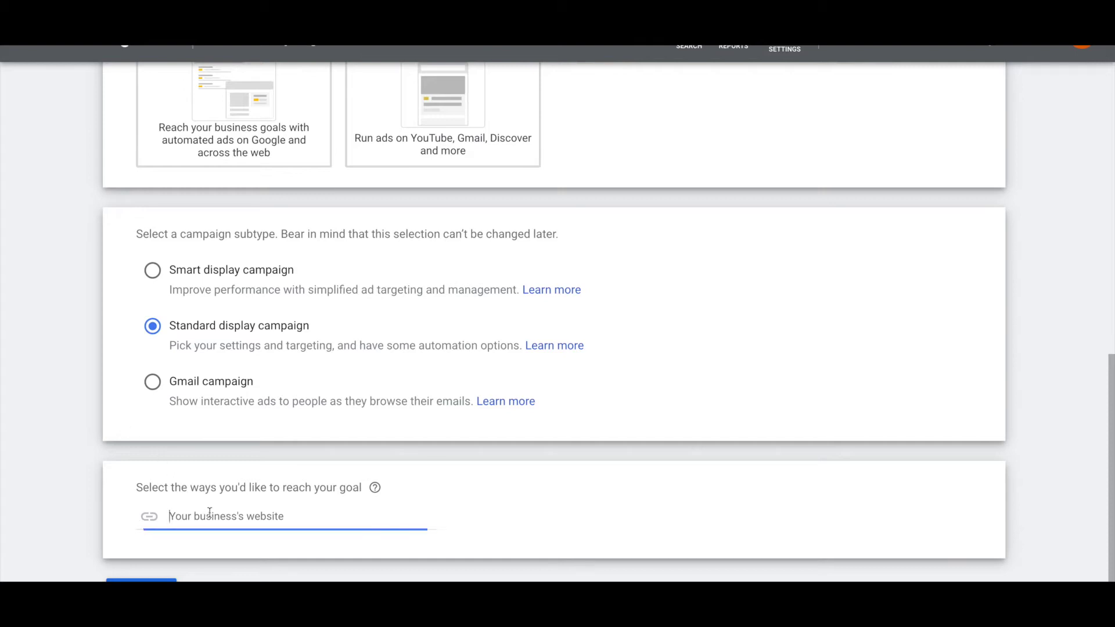
type("www.example.com")
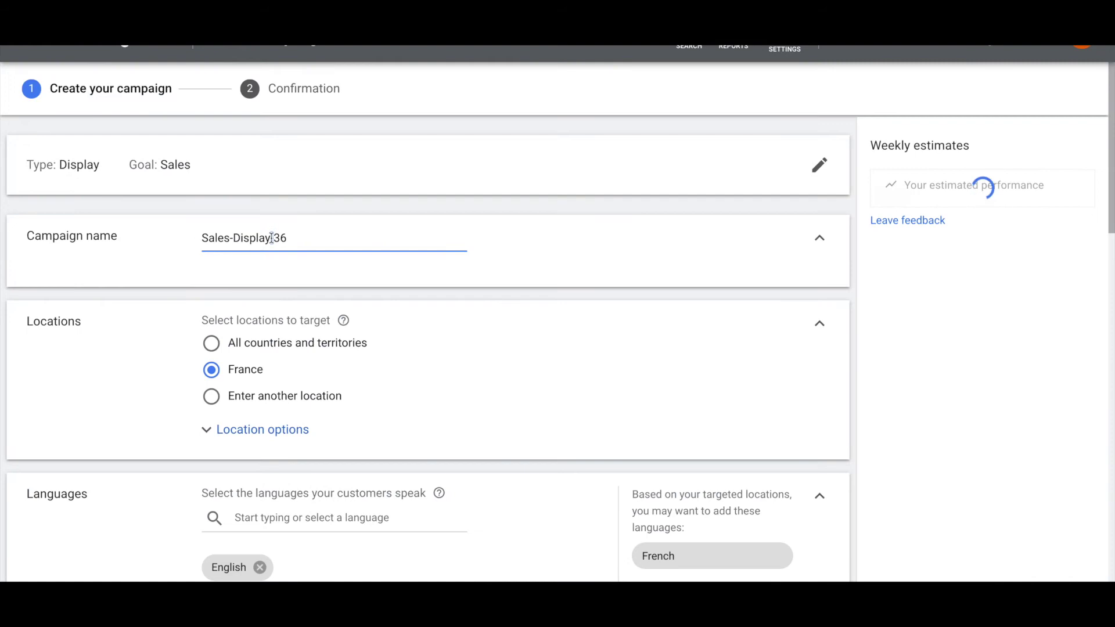
- Rename the campaign as "DISPLAY - FR - RMKT DYNAMIC - Maximiser les conversions"
left_click(271, 238)
double_click(249, 238)
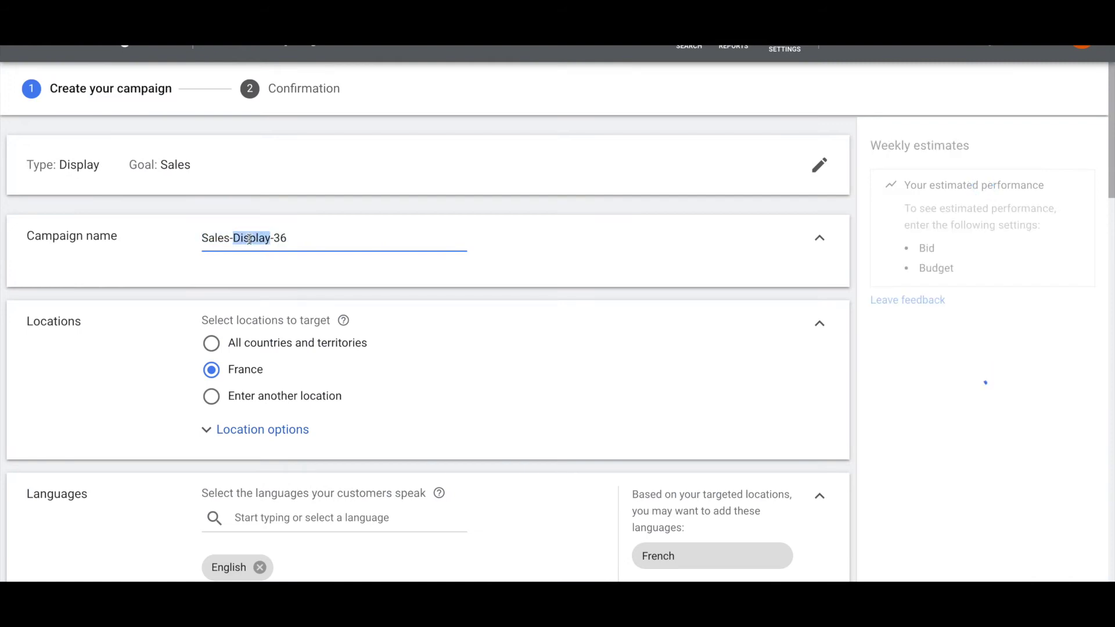
key("ctrl+a")
key("BackSpace")
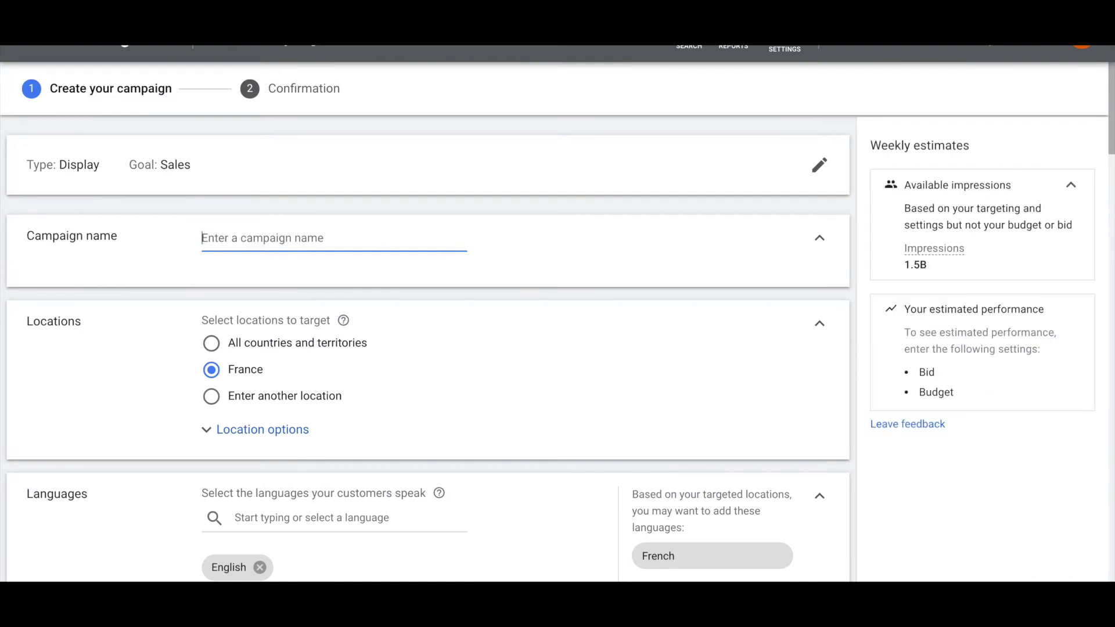
type("RMKT")
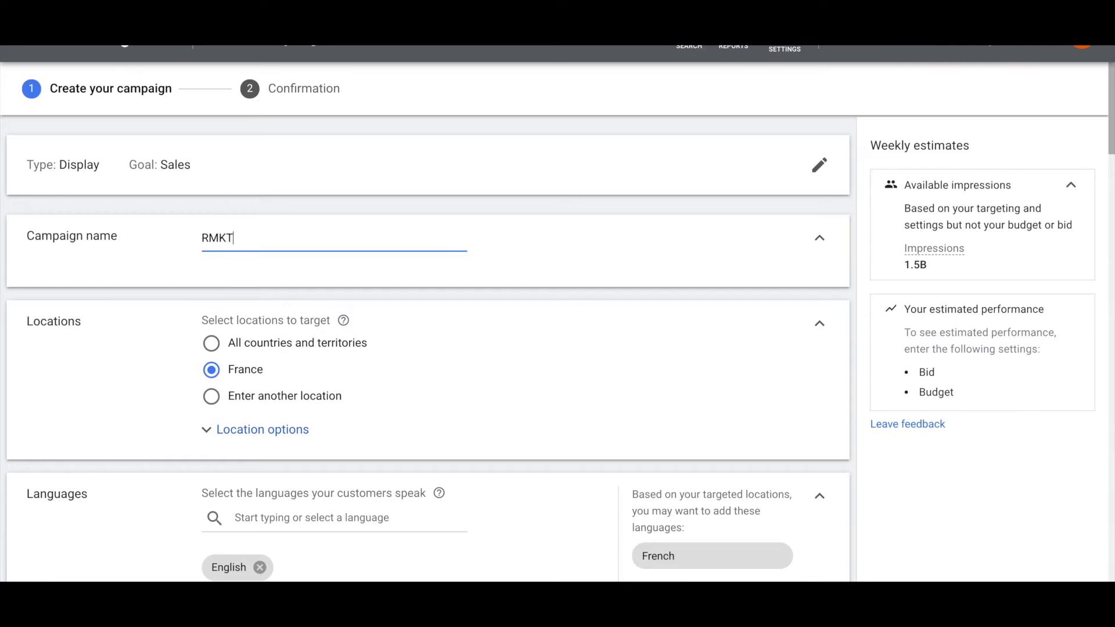
key("ctrl+a")
type("DISPLAY - FR - RMKT DY")
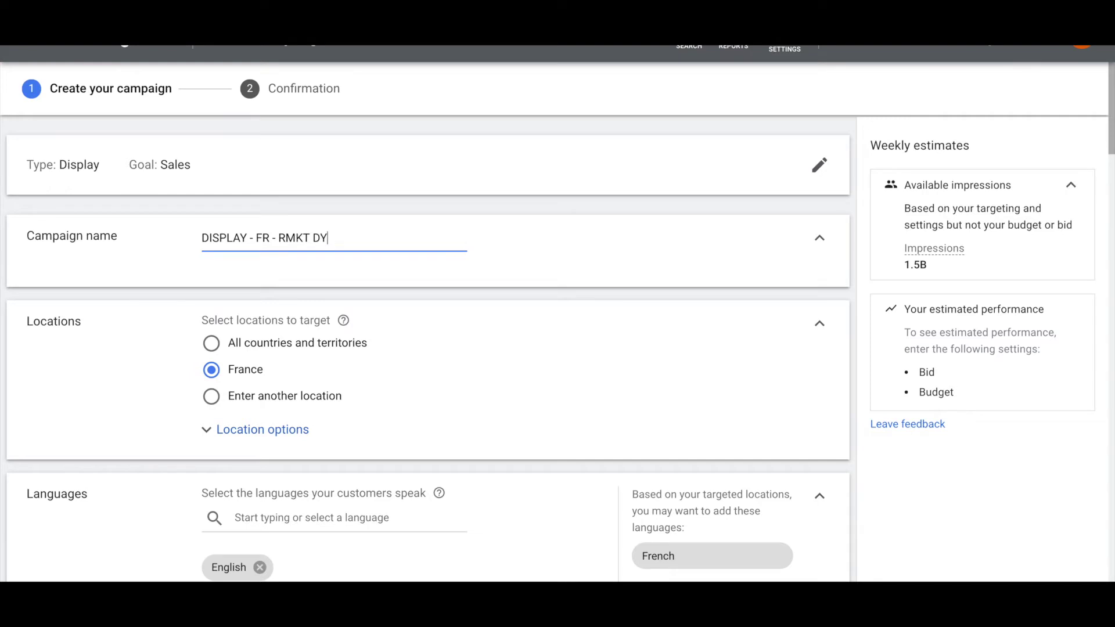
type("NAM")
type("IC _ ")
type("-")
type("Maximis")
type("ers")
key("BackSpace")
key("BackSpace")
key("BackSpace")
type("er ")
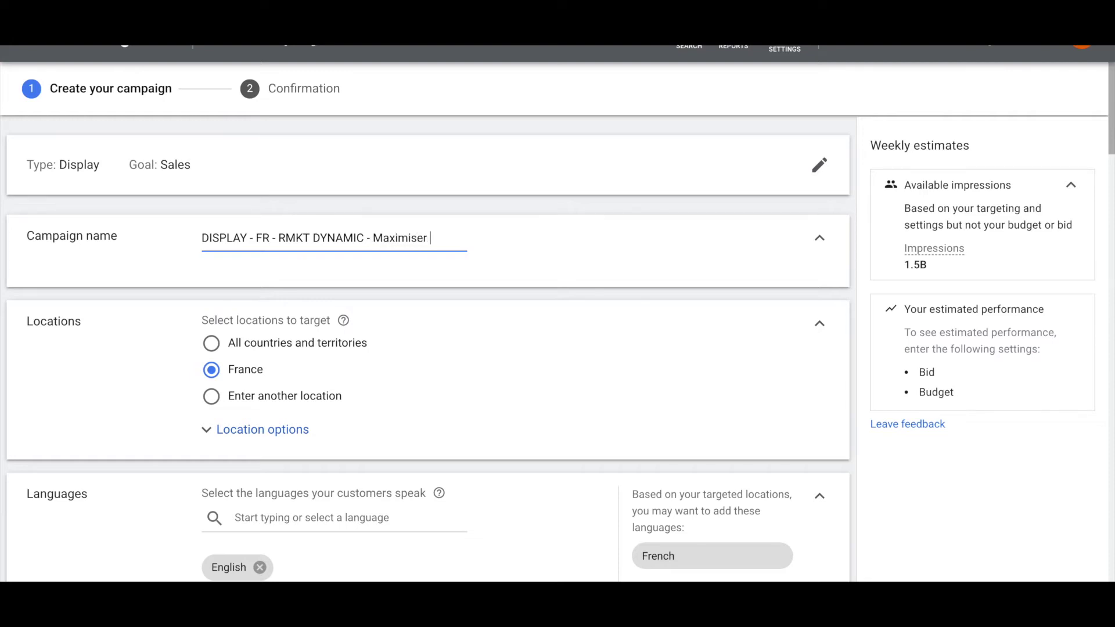
type("les conversoi")
key("BackSpace")
key("BackSpace")
type("ions")
- Turn off the target cost per action in the bidding settings, keeping automatic maximisation of conversions
scroll(141, 388, "down", 4)
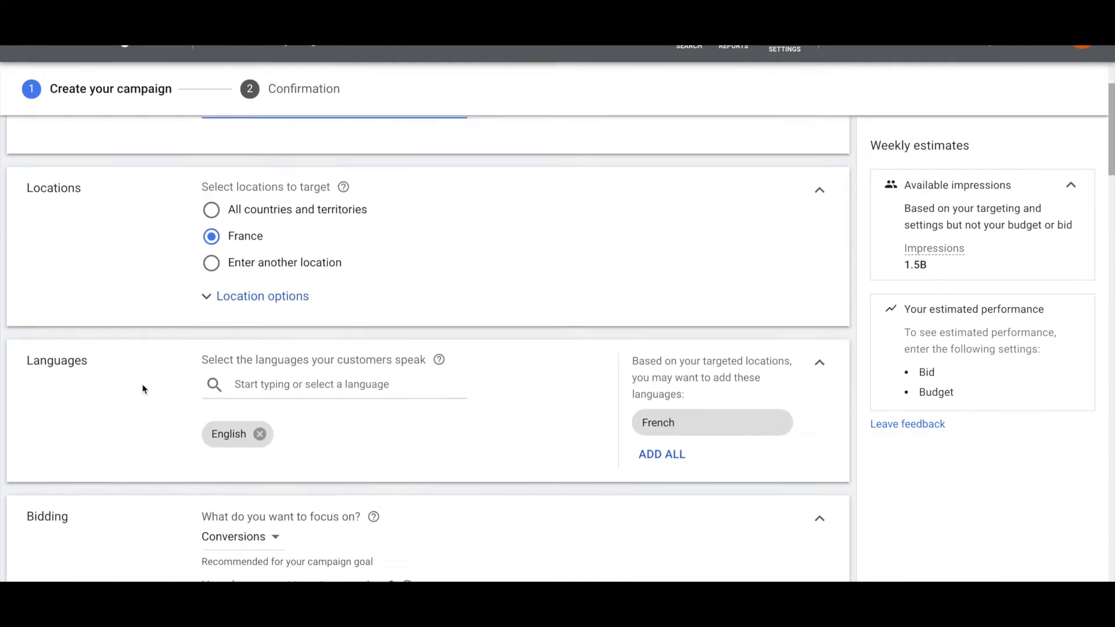
scroll(215, 314, "down", 1)
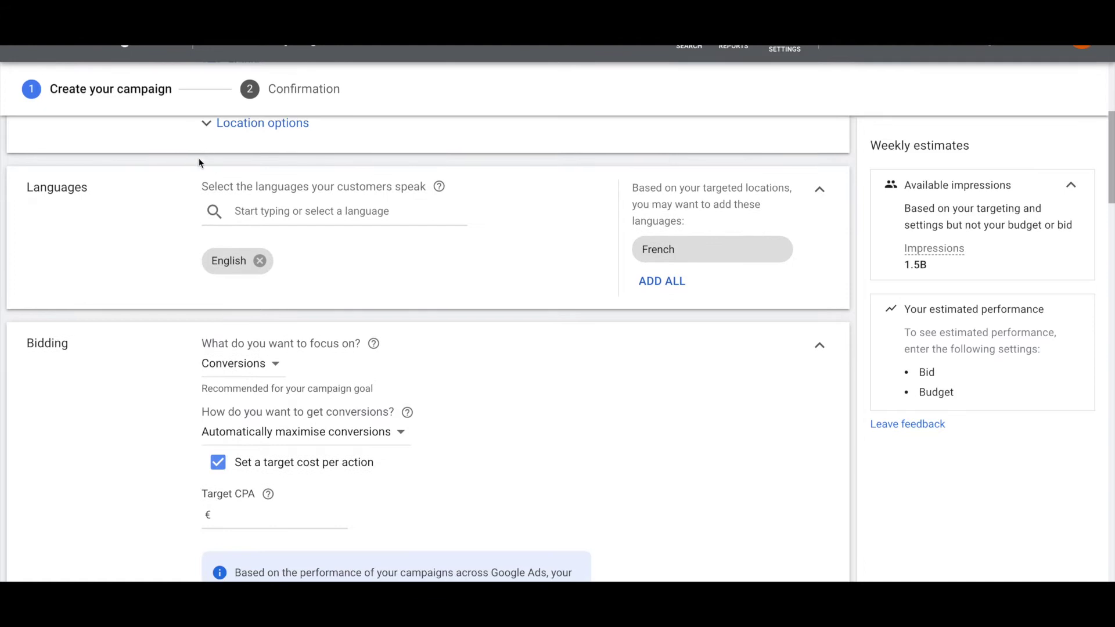
scroll(197, 232, "up", 2)
scroll(172, 416, "down", 5)
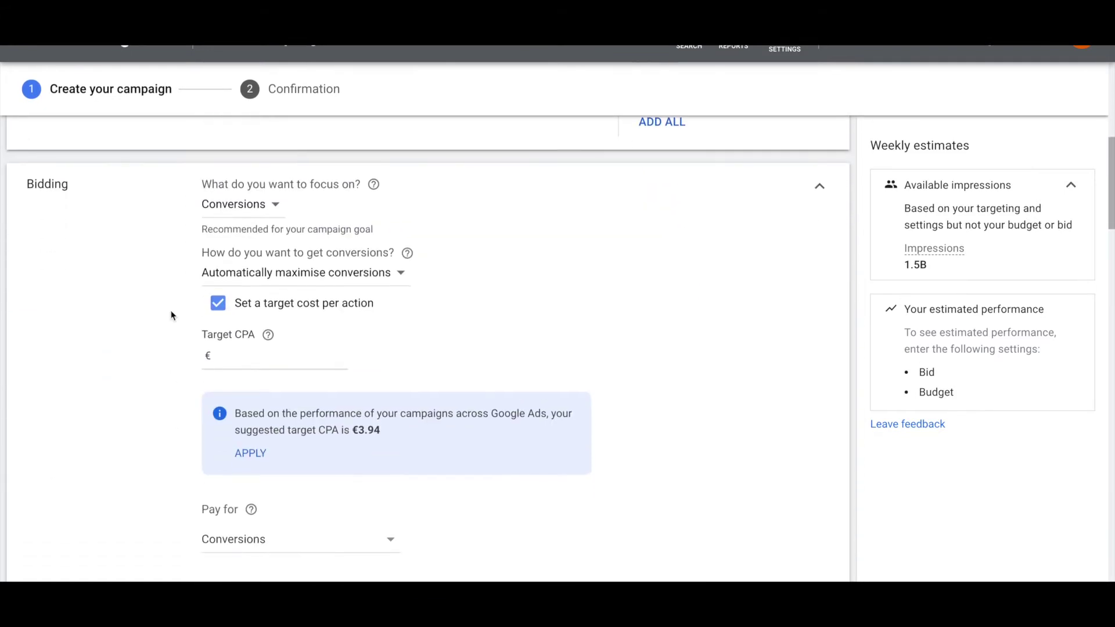
left_click(218, 303)
scroll(186, 250, "down", 1)
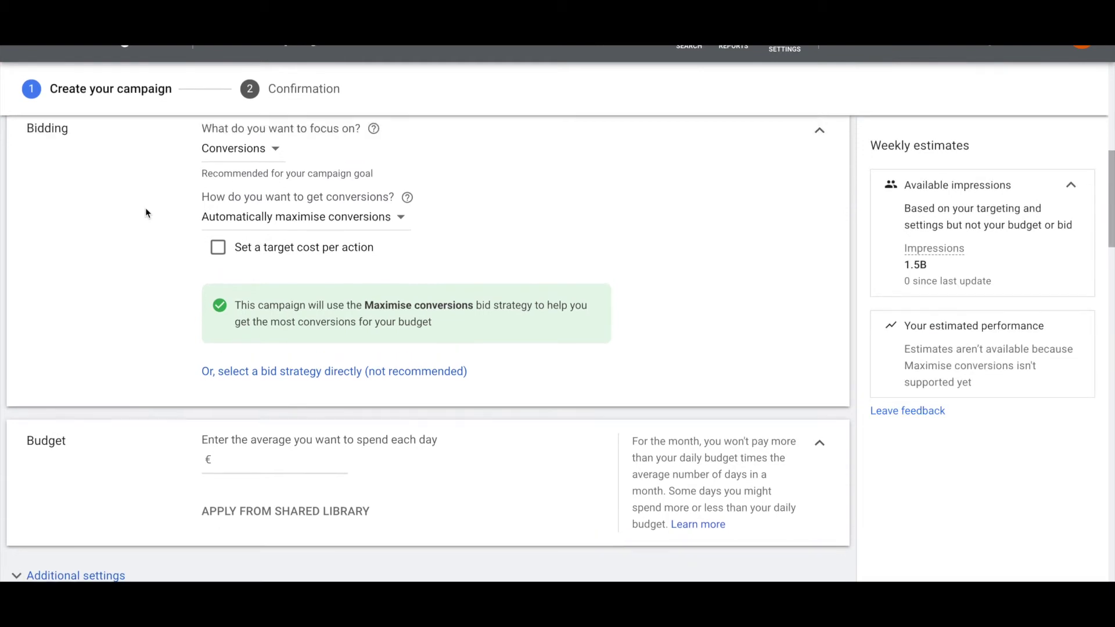
- Set the campaign's average daily budget to €10
scroll(145, 212, "up", 2)
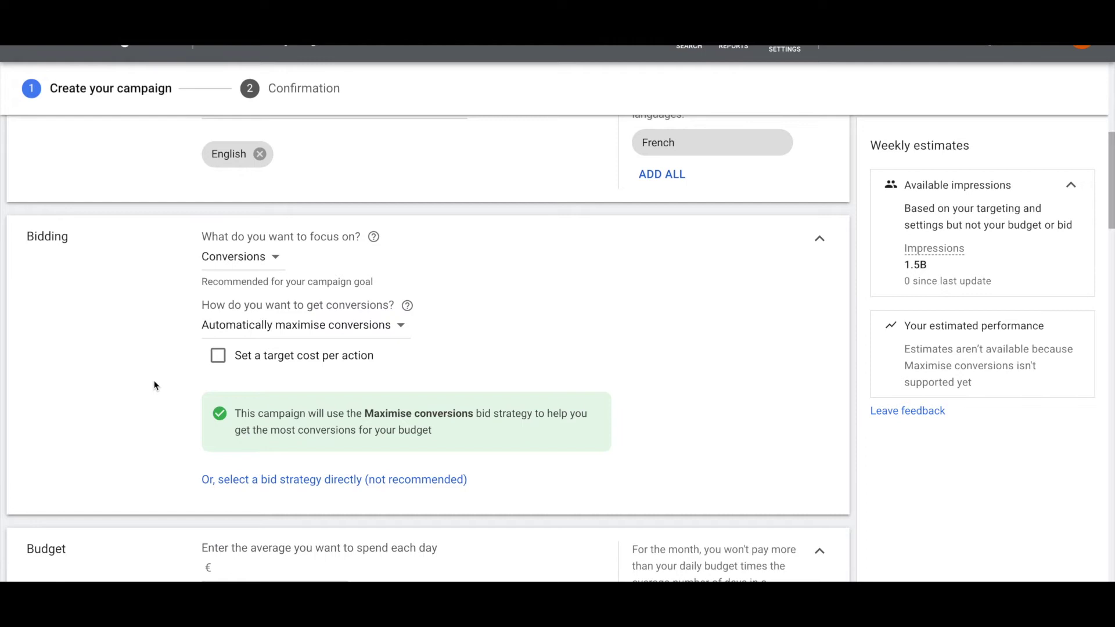
scroll(154, 386, "down", 1)
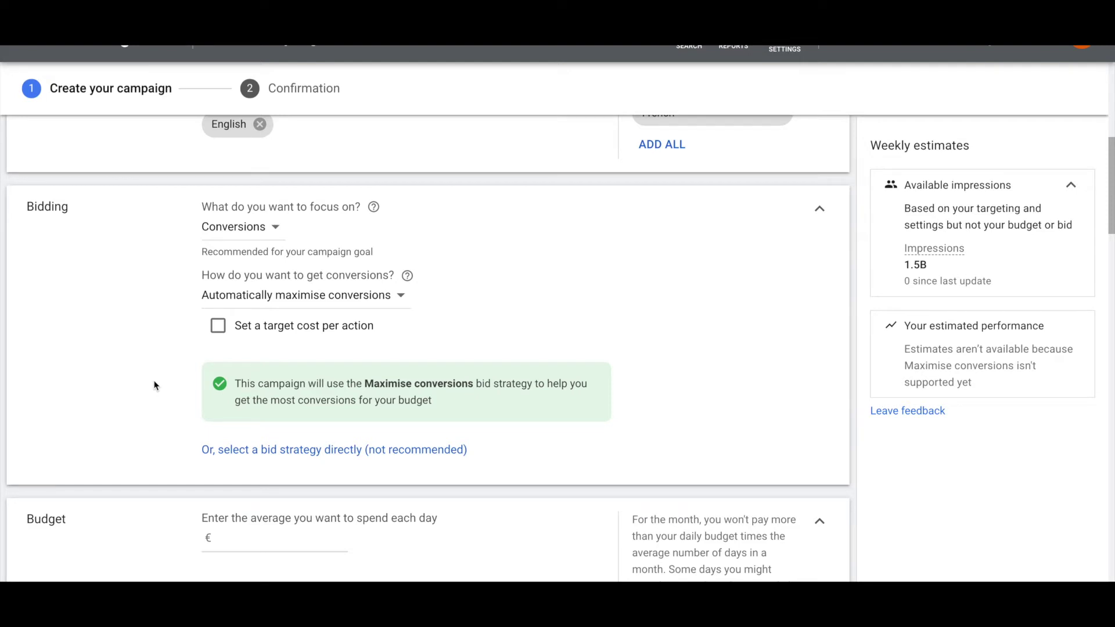
scroll(105, 317, "down", 2)
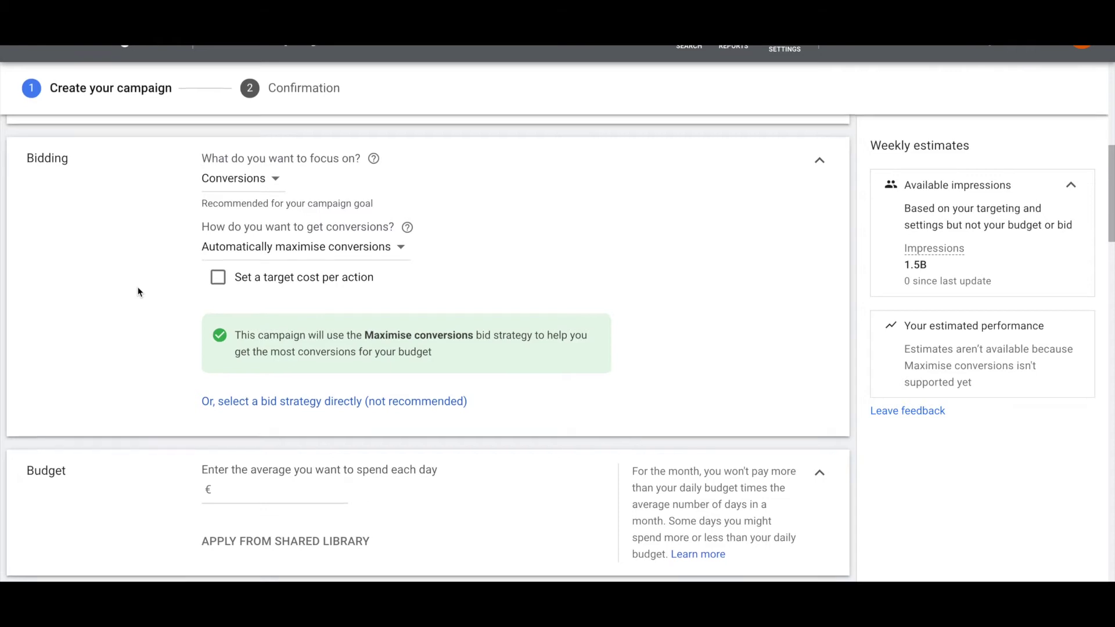
scroll(138, 290, "down", 3)
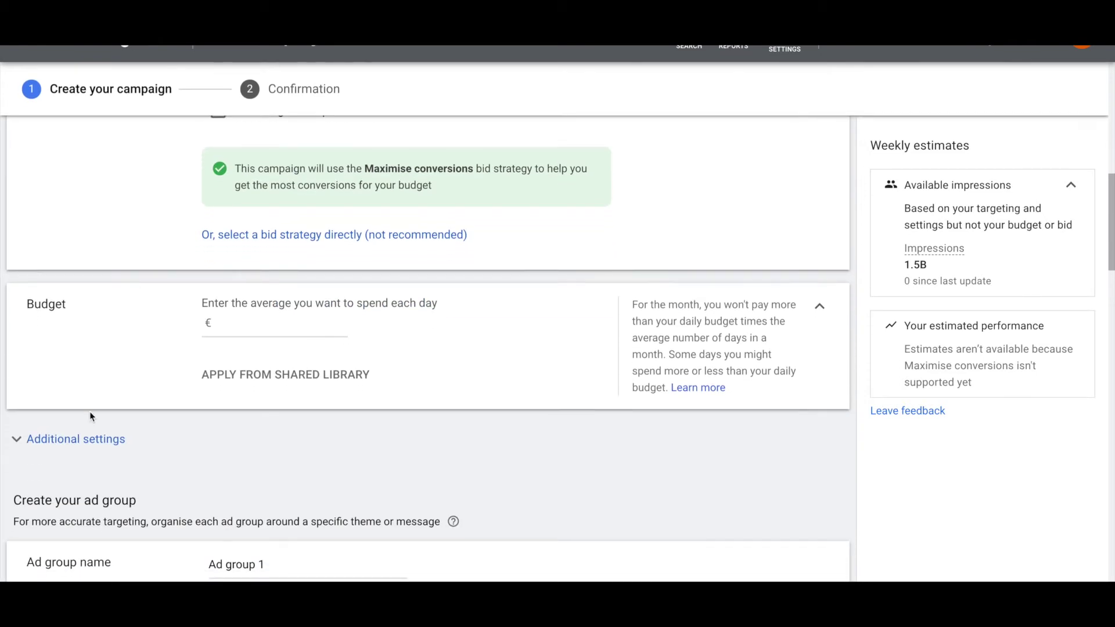
left_click(209, 324)
type("10")
left_click(161, 348)
- In the additional settings, enable the dynamic ads feed for personalised ads and choose the second Sixth June data feed
left_click(108, 440)
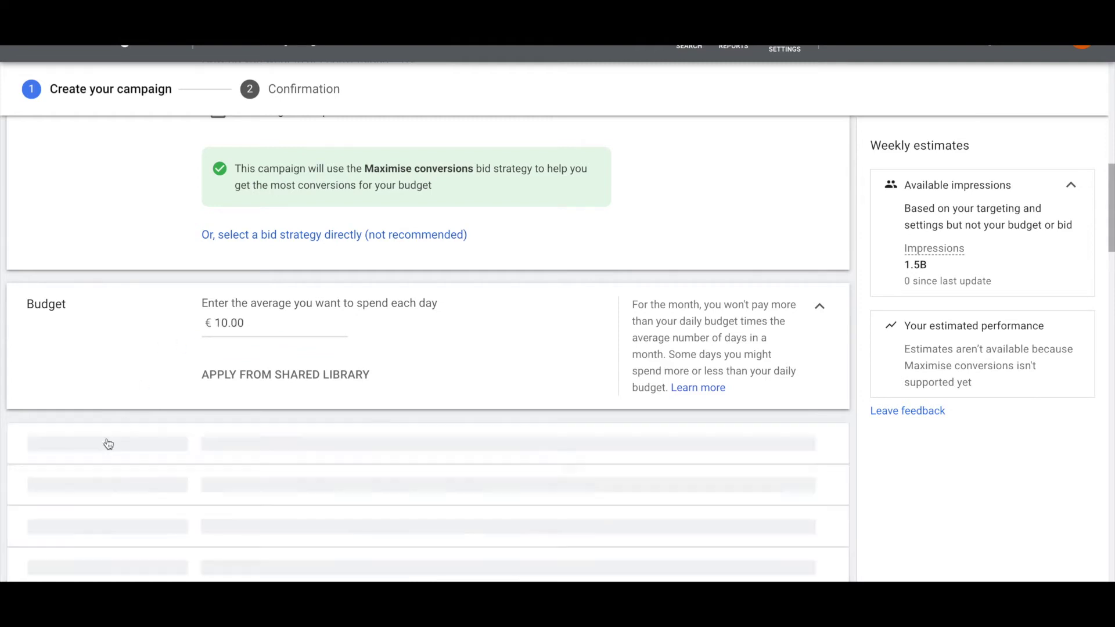
scroll(232, 377, "down", 2)
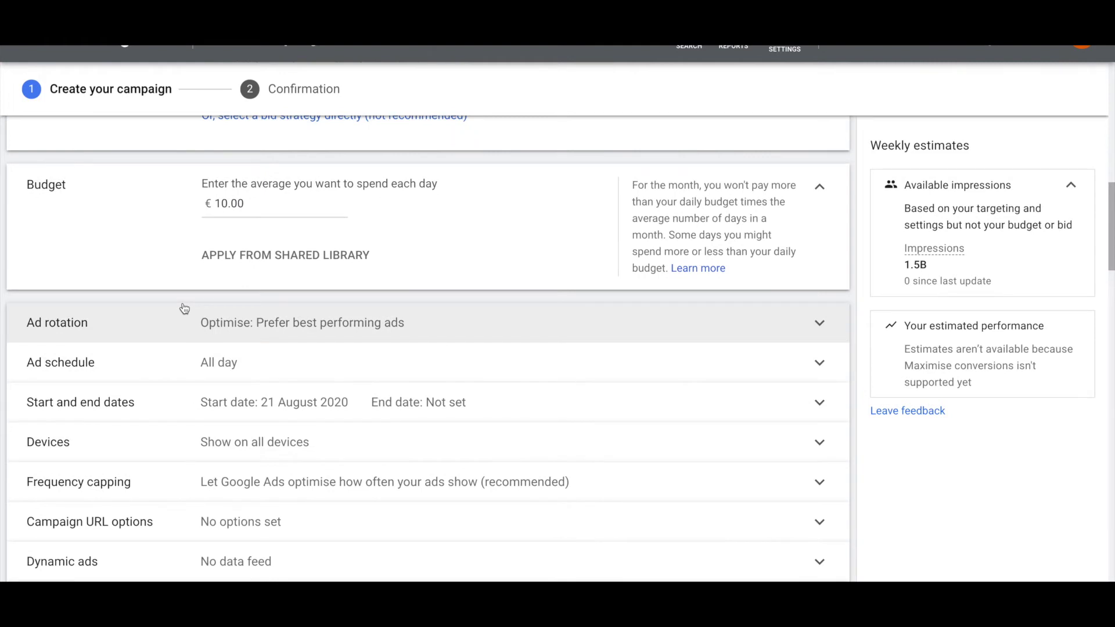
scroll(183, 308, "down", 3)
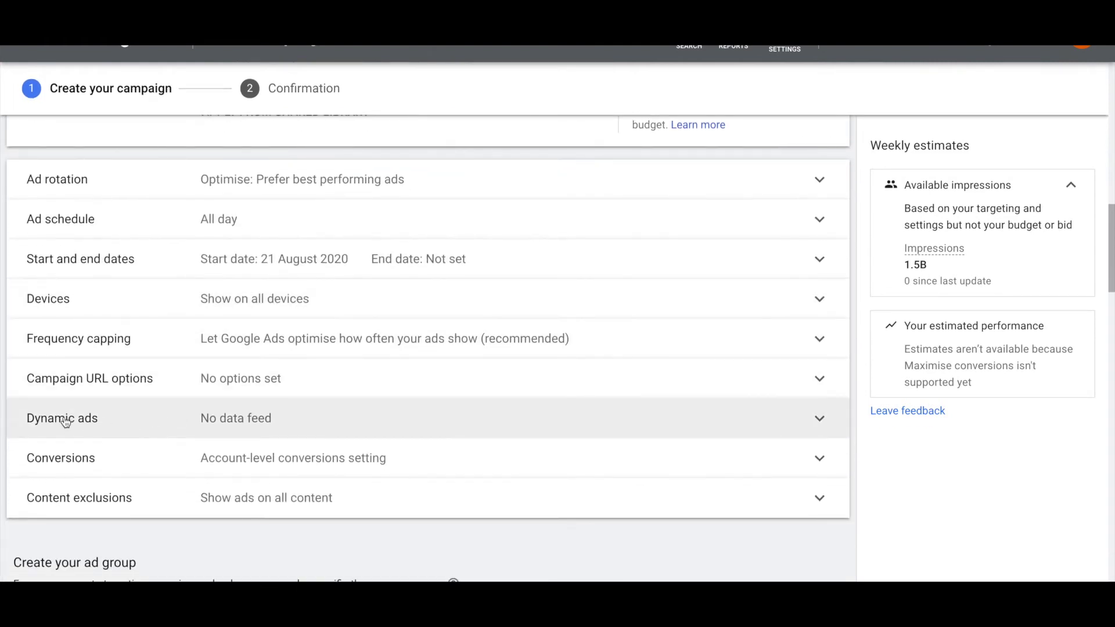
left_click(302, 418)
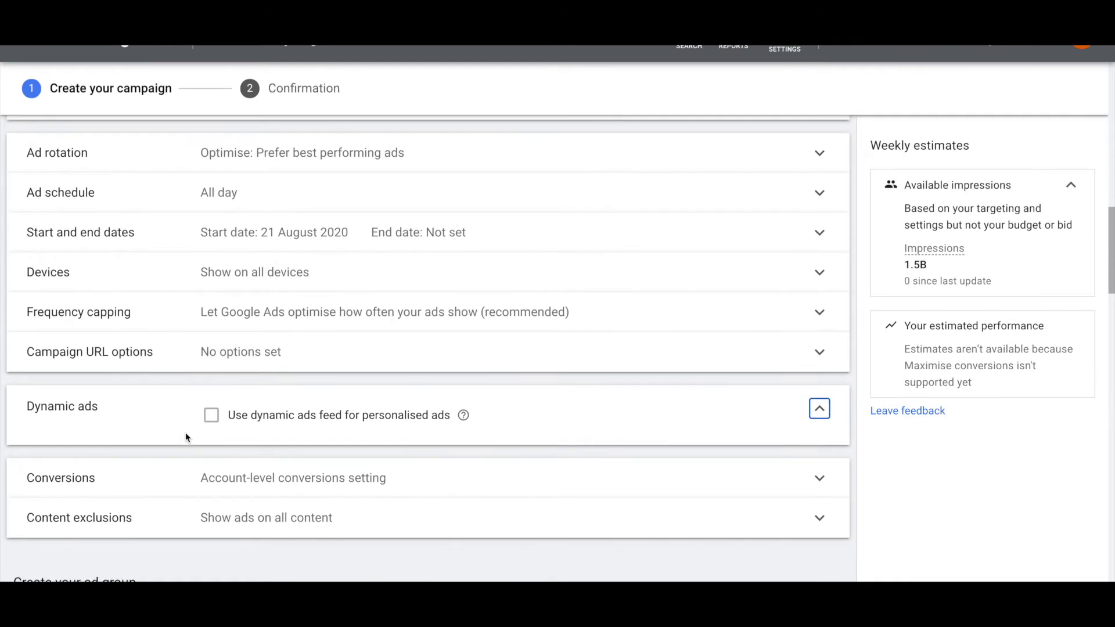
left_click(211, 416)
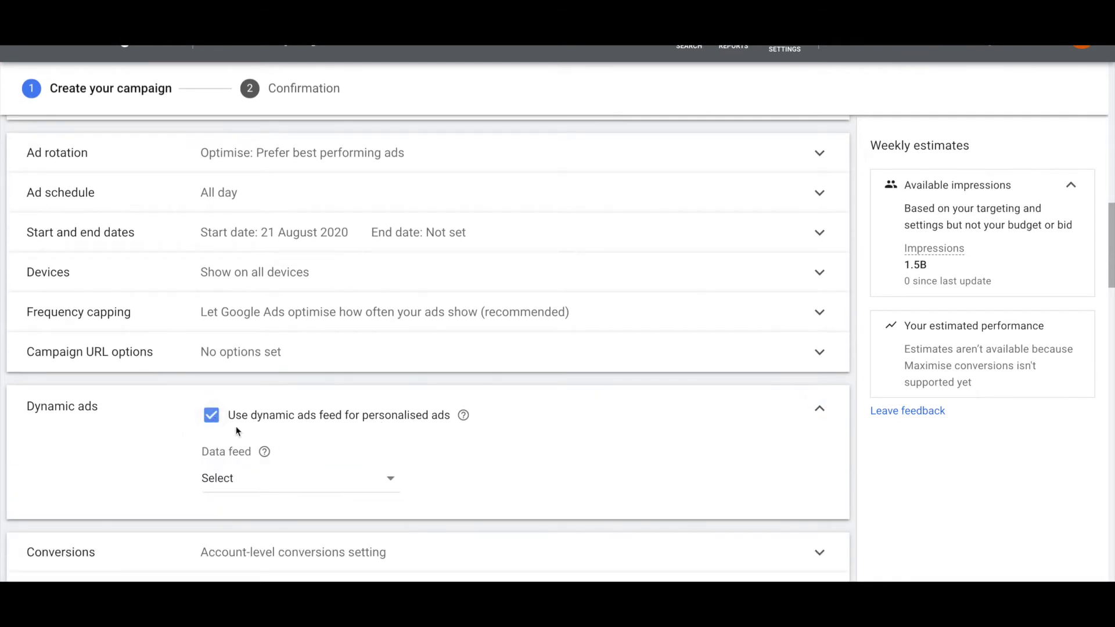
left_click(278, 488)
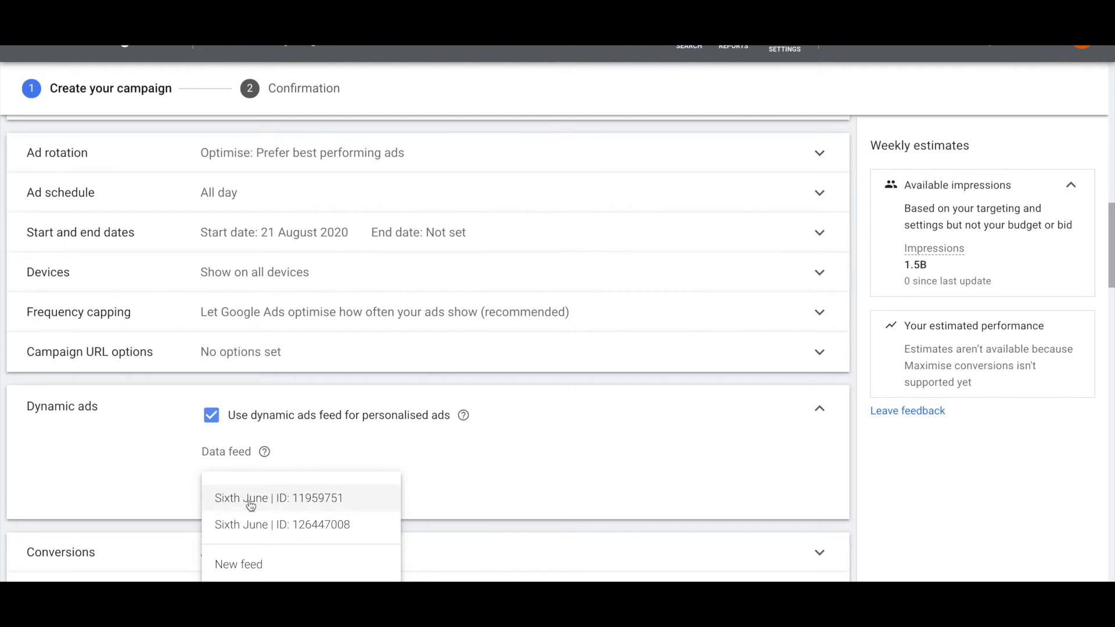
left_click(250, 523)
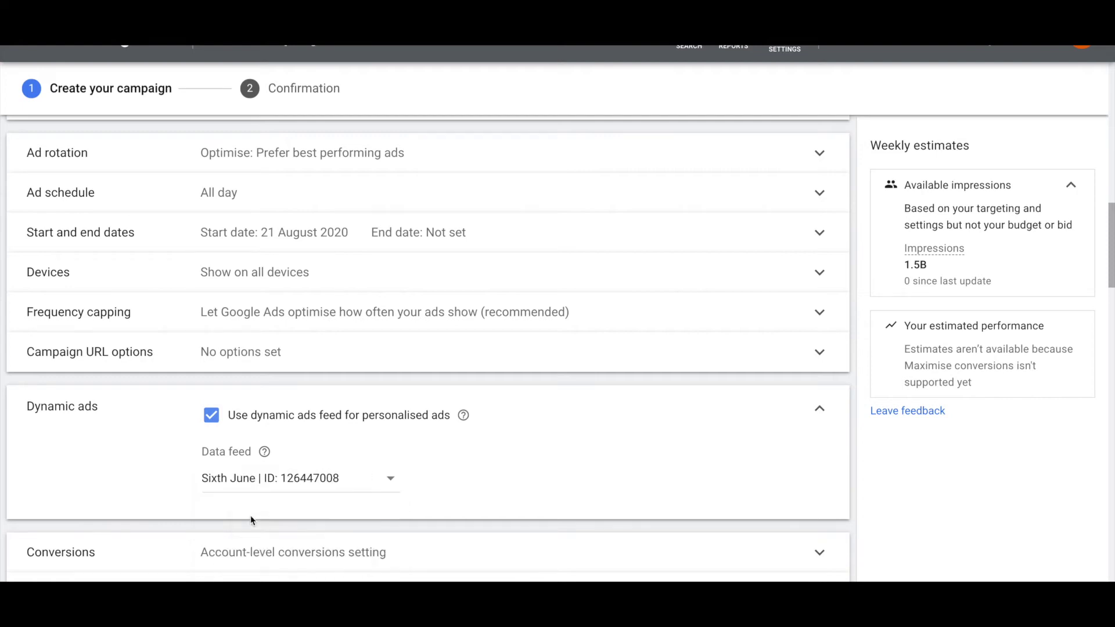
scroll(192, 450, "down", 1)
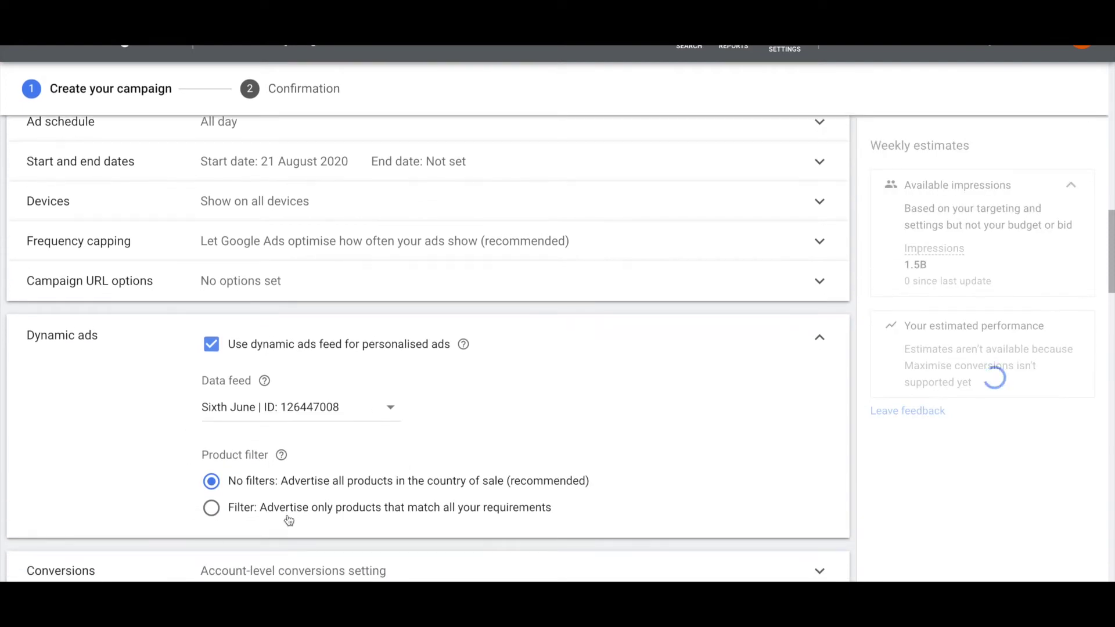
scroll(154, 463, "down", 2)
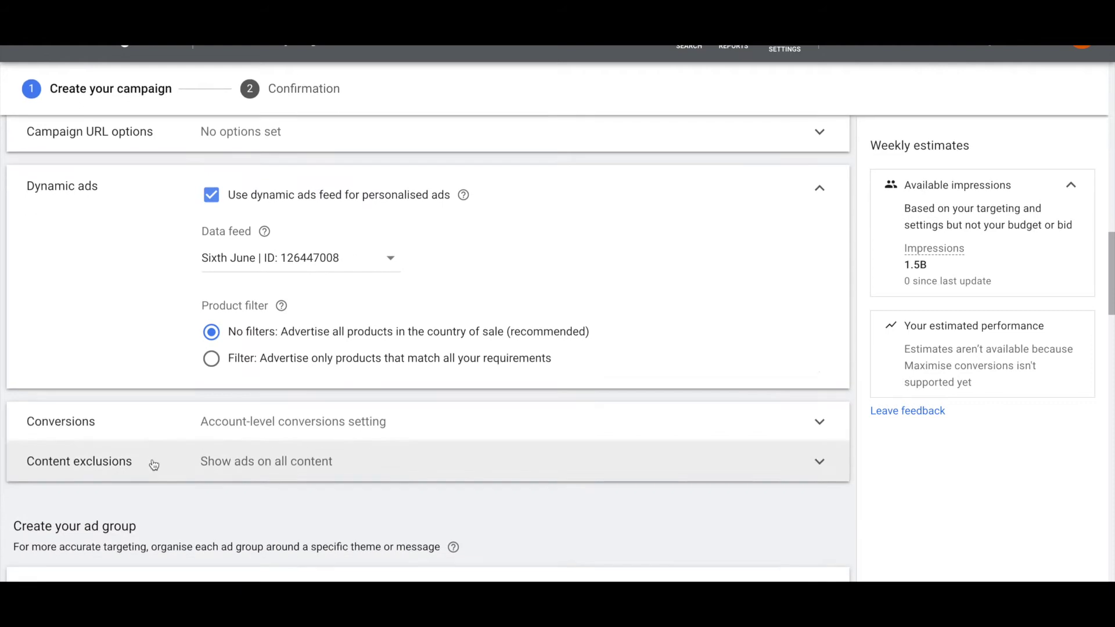
scroll(128, 332, "up", 4)
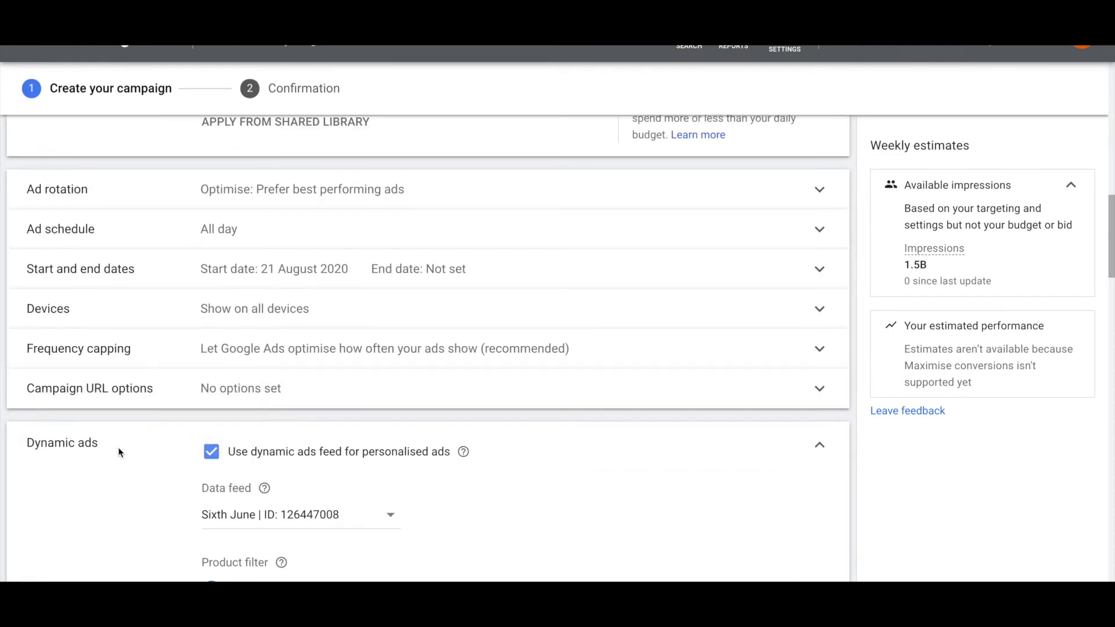
scroll(118, 451, "down", 4)
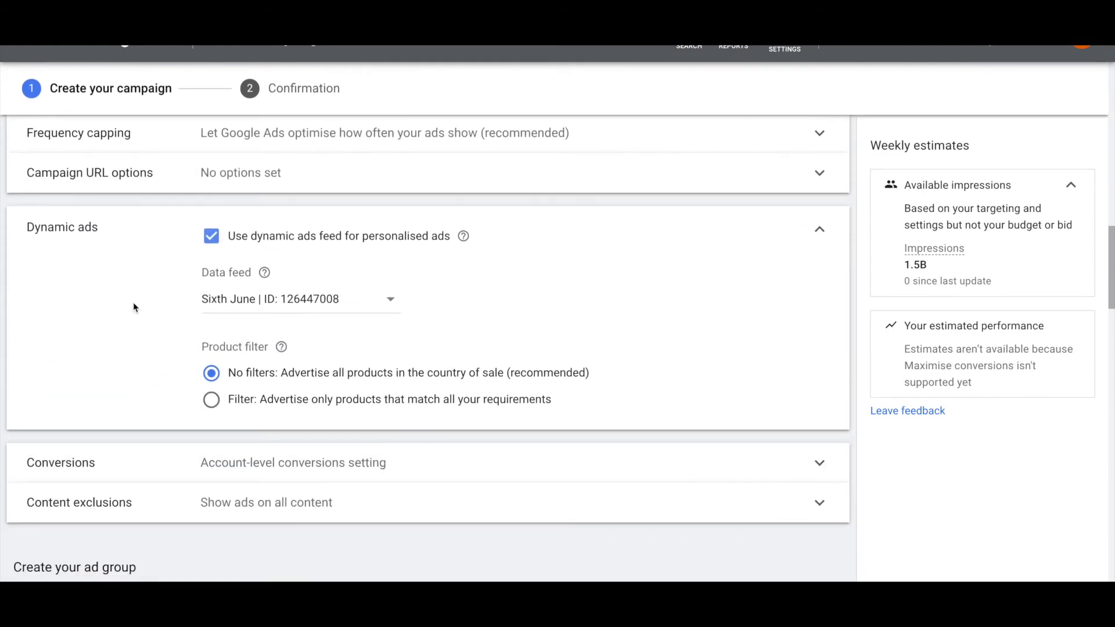
- Name the ad group "rmkt dynamic - vue des produits"
scroll(133, 306, "down", 3)
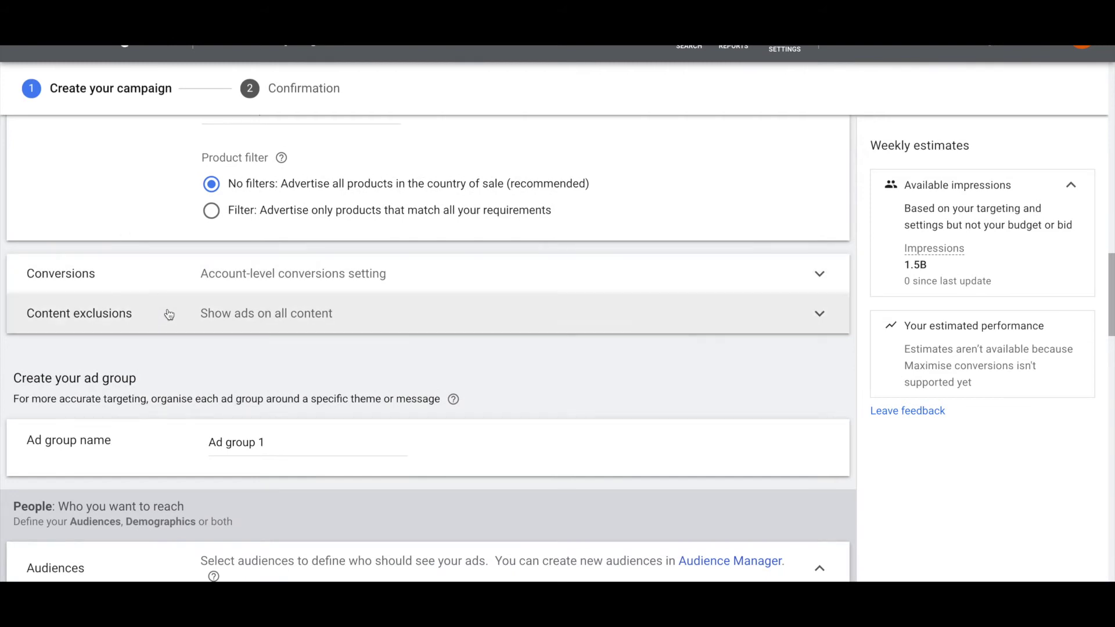
scroll(169, 314, "down", 3)
left_click(215, 298)
triple_click(242, 290)
type("rm")
type("kt dynamic")
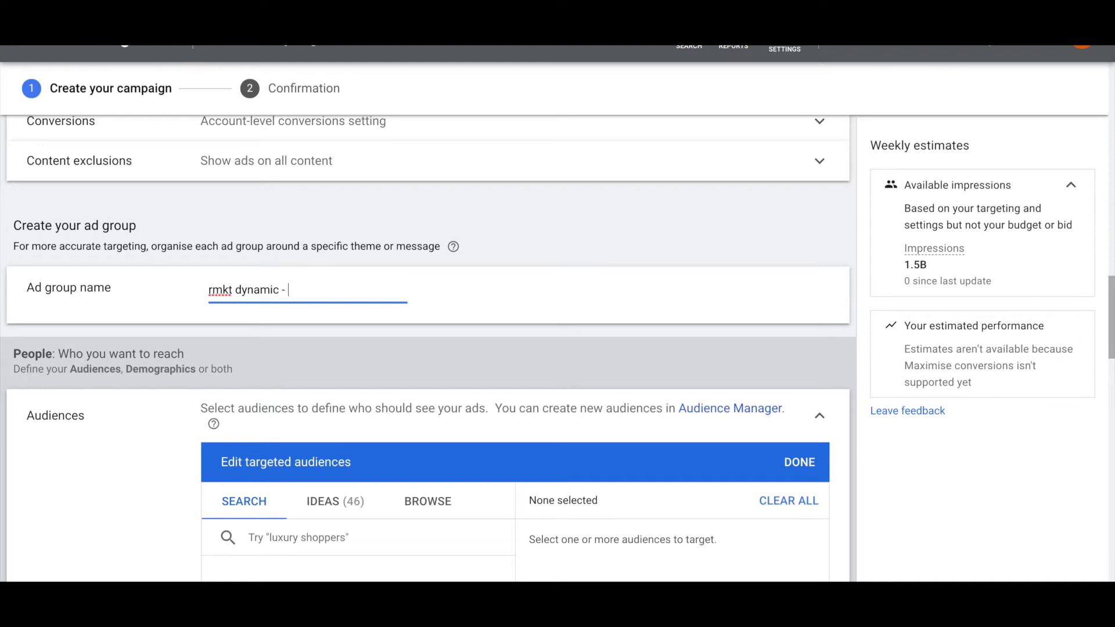
type(" - vue des produits")
triple_click(247, 289)
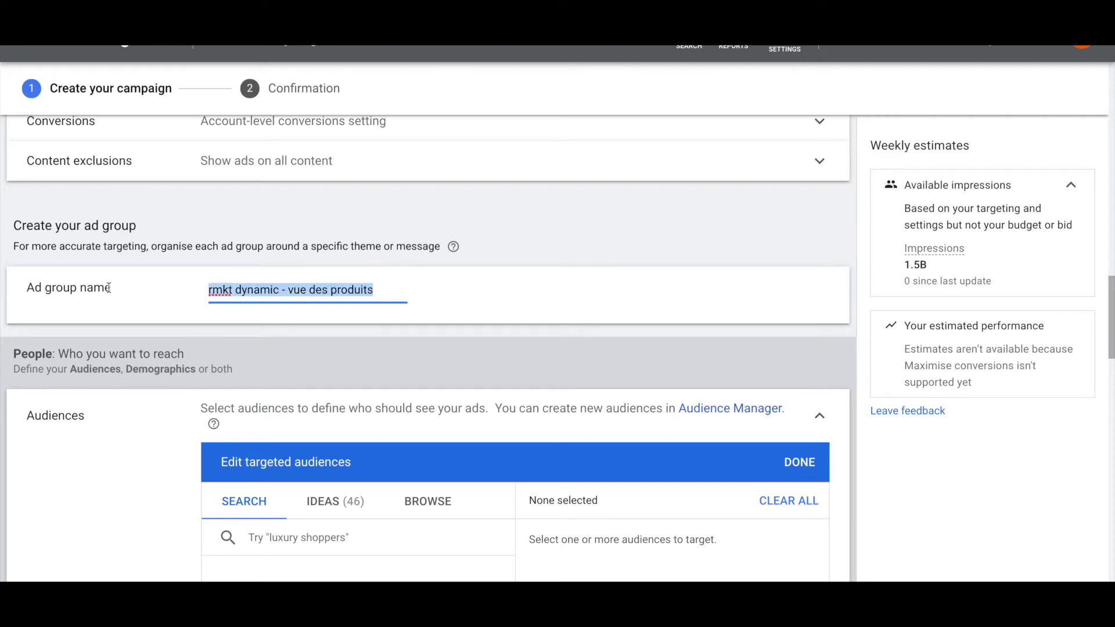
left_click(326, 287)
double_click(339, 288)
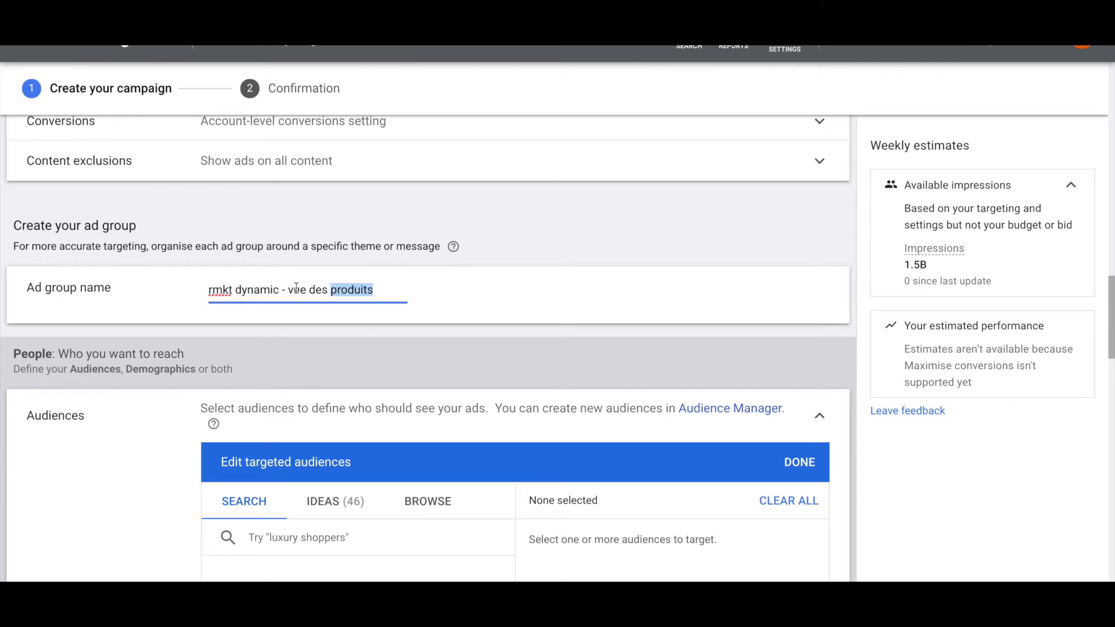
left_click(172, 315)
- In the ad group's targeted audiences, browse the remarketing audiences and expand the list of website visitors
scroll(169, 314, "down", 2)
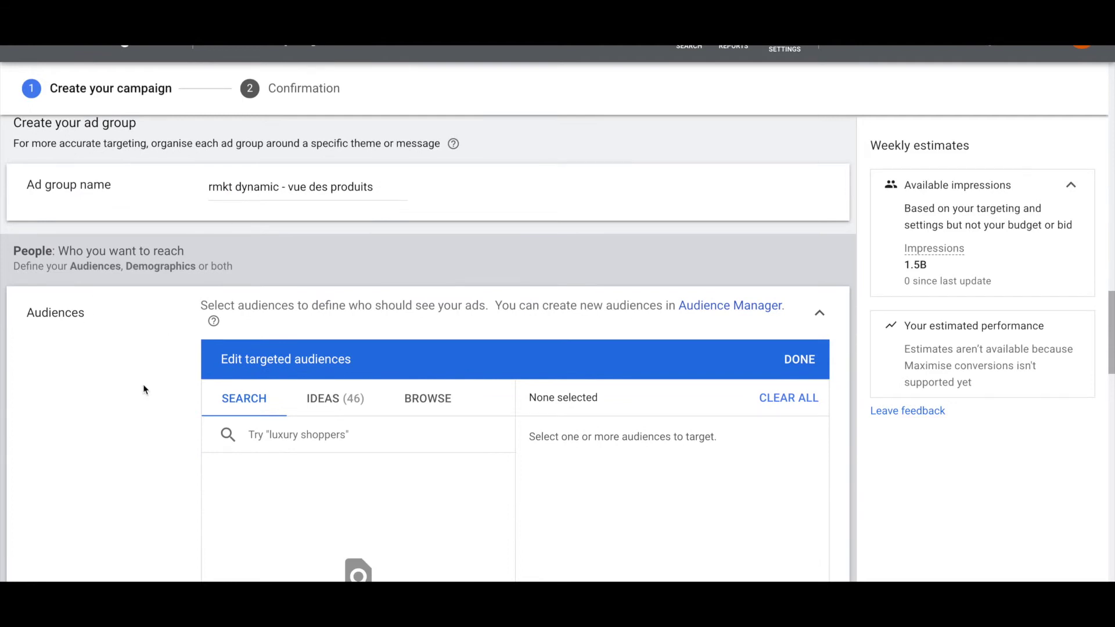
scroll(153, 301, "down", 2)
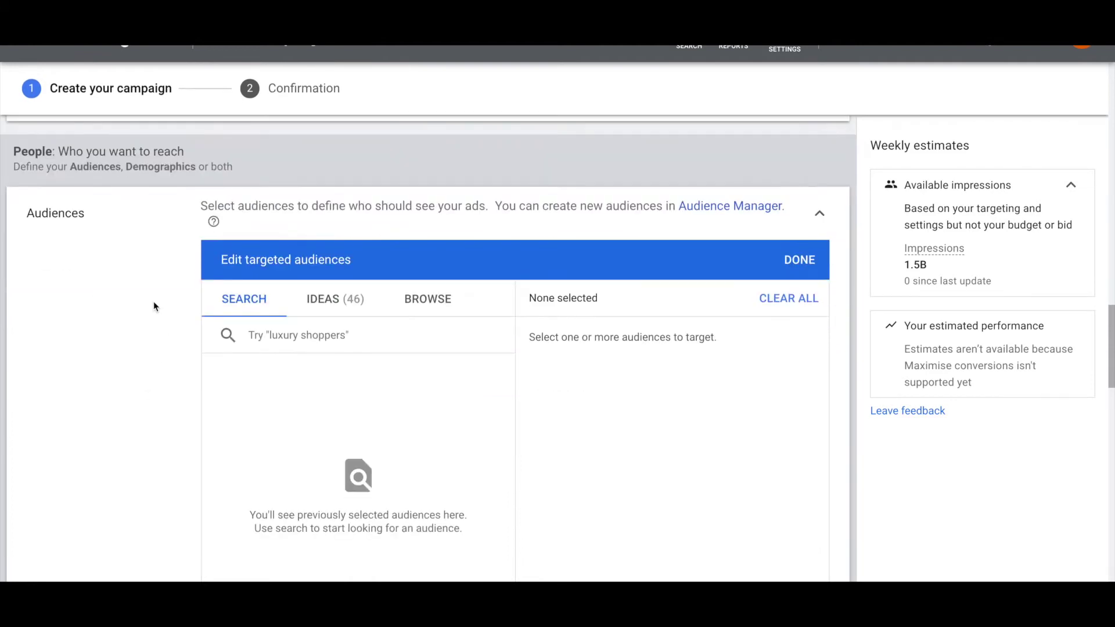
scroll(154, 304, "up", 2)
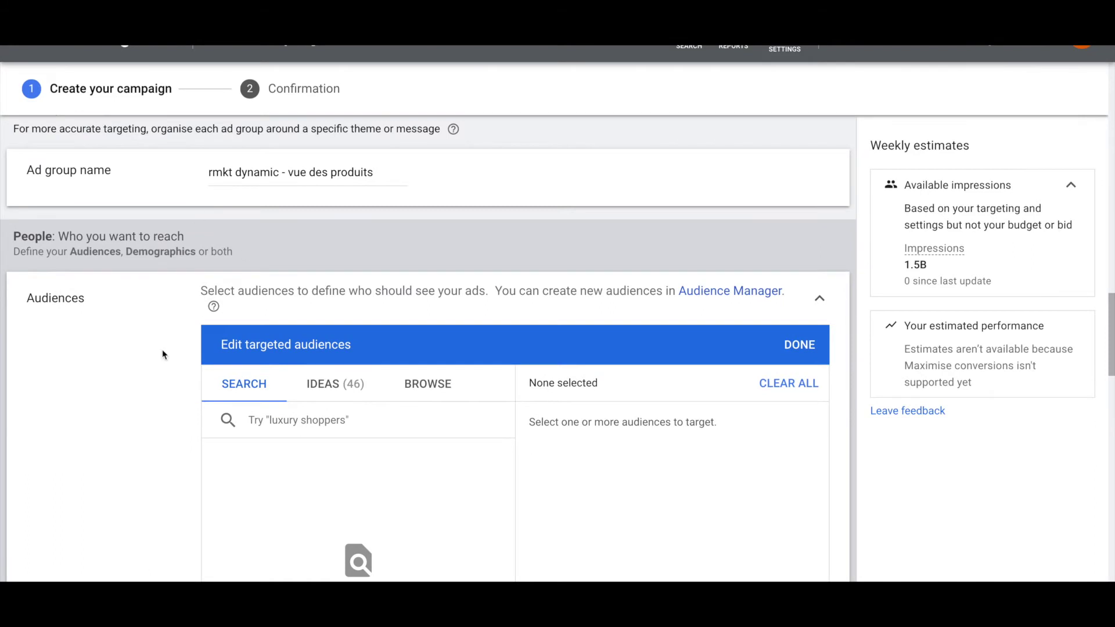
scroll(132, 399, "down", 1)
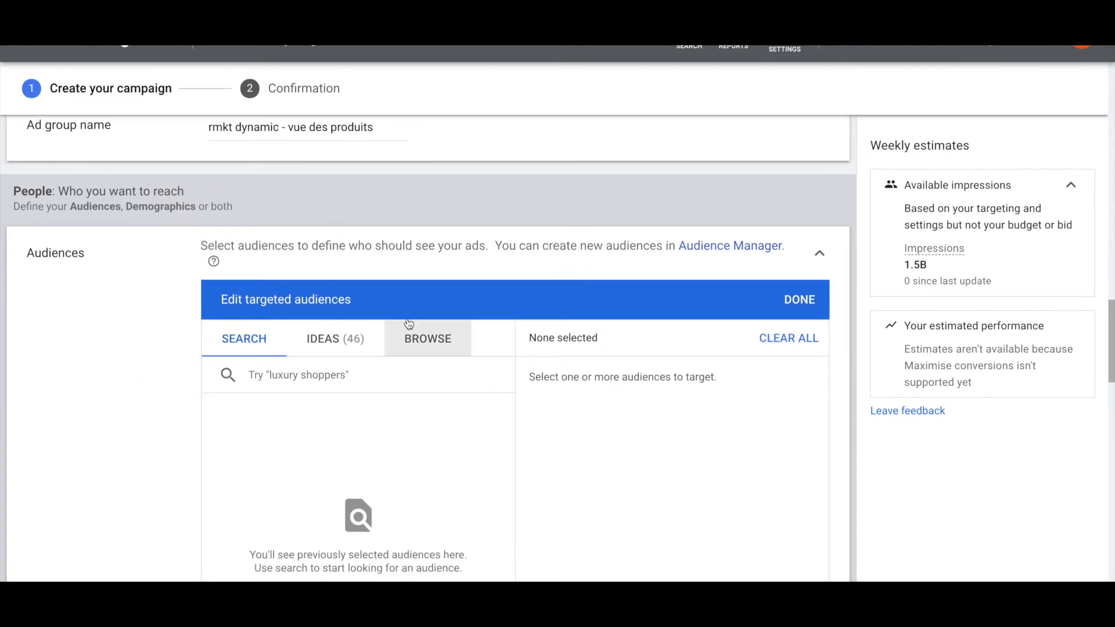
scroll(129, 298, "down", 1)
scroll(202, 302, "up", 4)
scroll(170, 384, "down", 2)
scroll(107, 375, "down", 3)
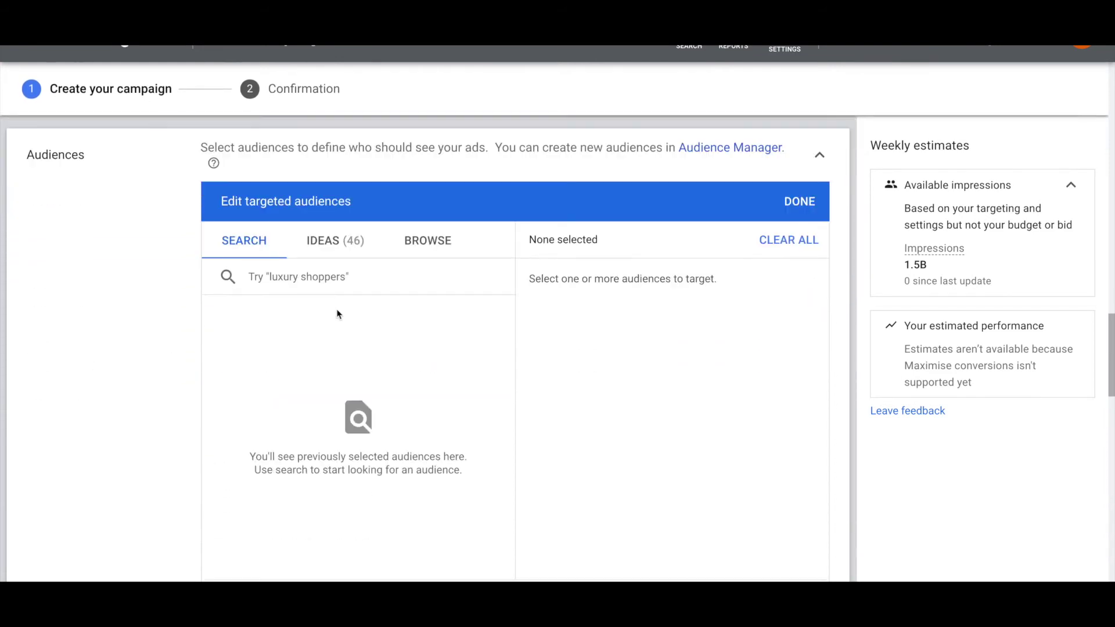
left_click(416, 241)
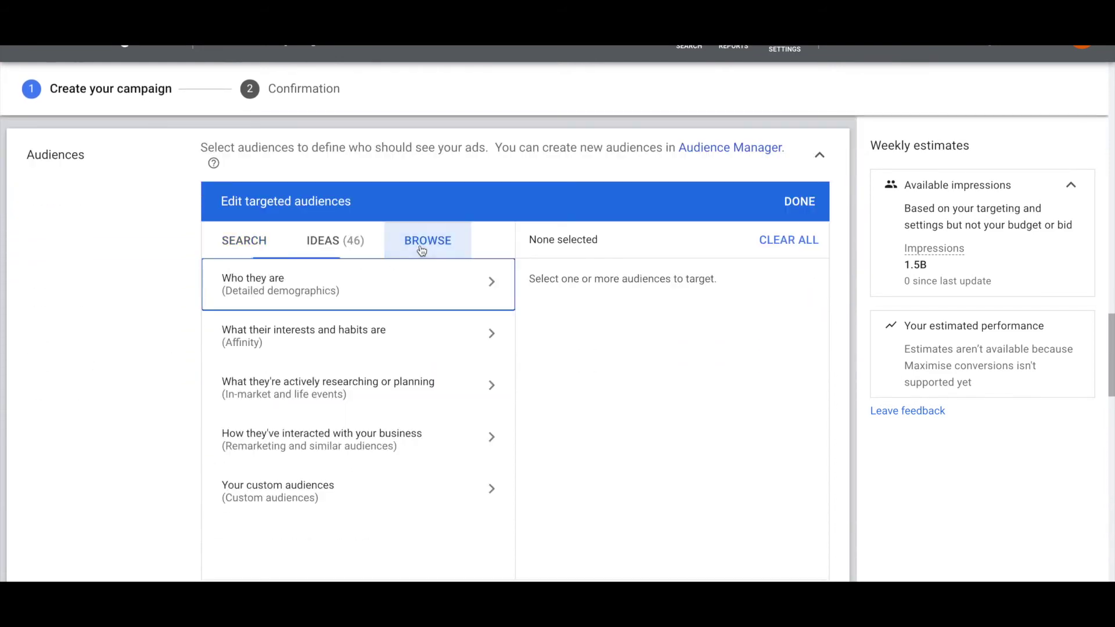
left_click(246, 453)
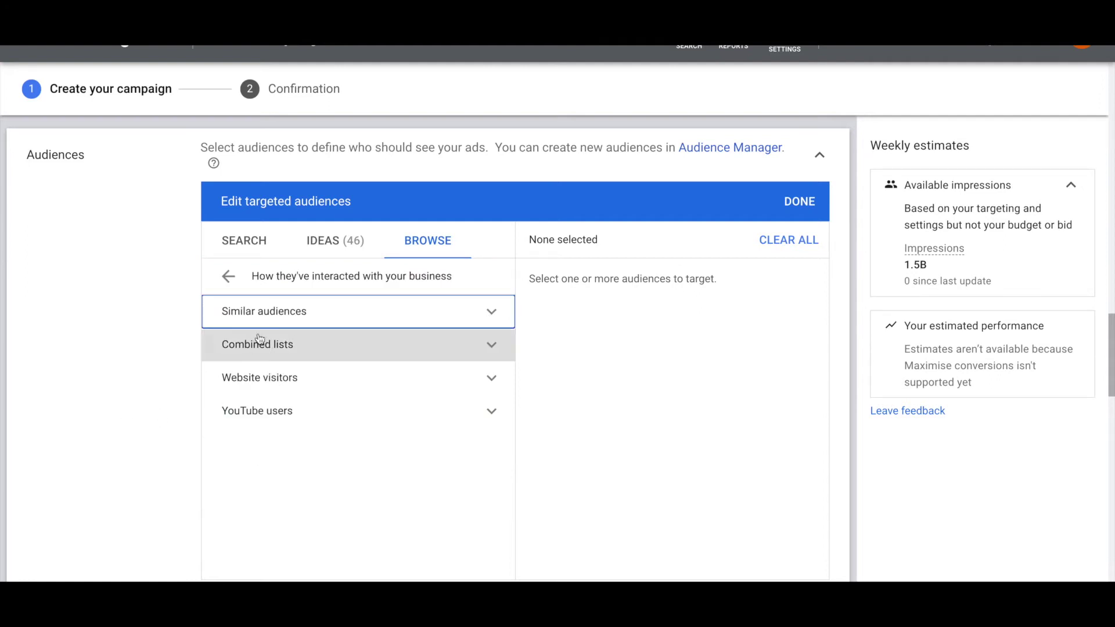
left_click(279, 377)
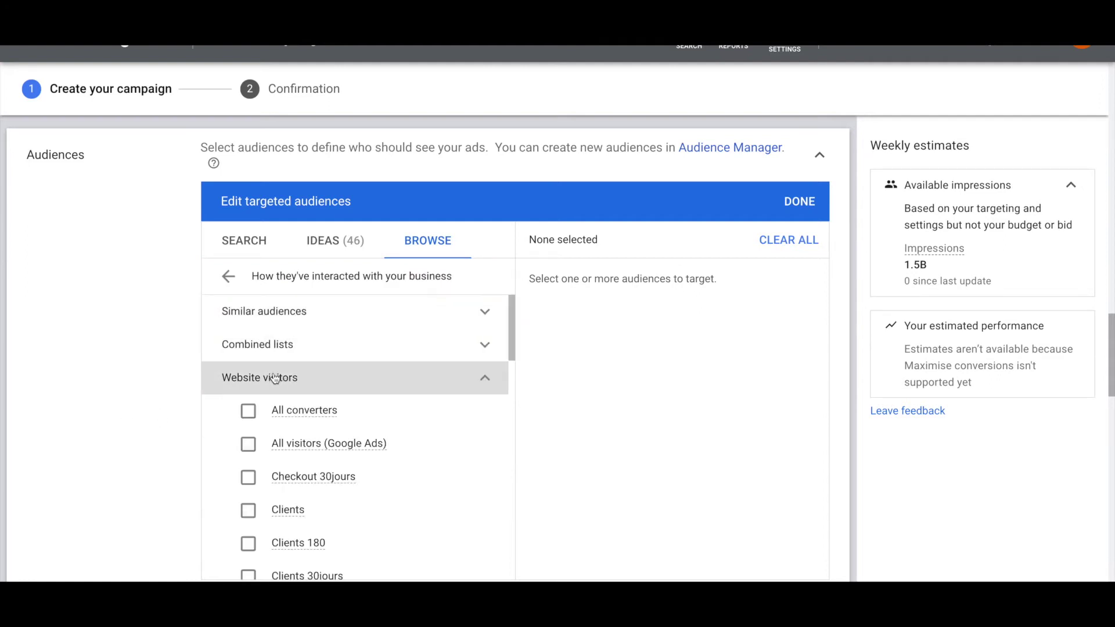
- Add the website visitor list "Product viewers (Retail) (Google Ads)" to the targeted audiences
scroll(181, 393, "down", 1)
scroll(265, 397, "down", 1)
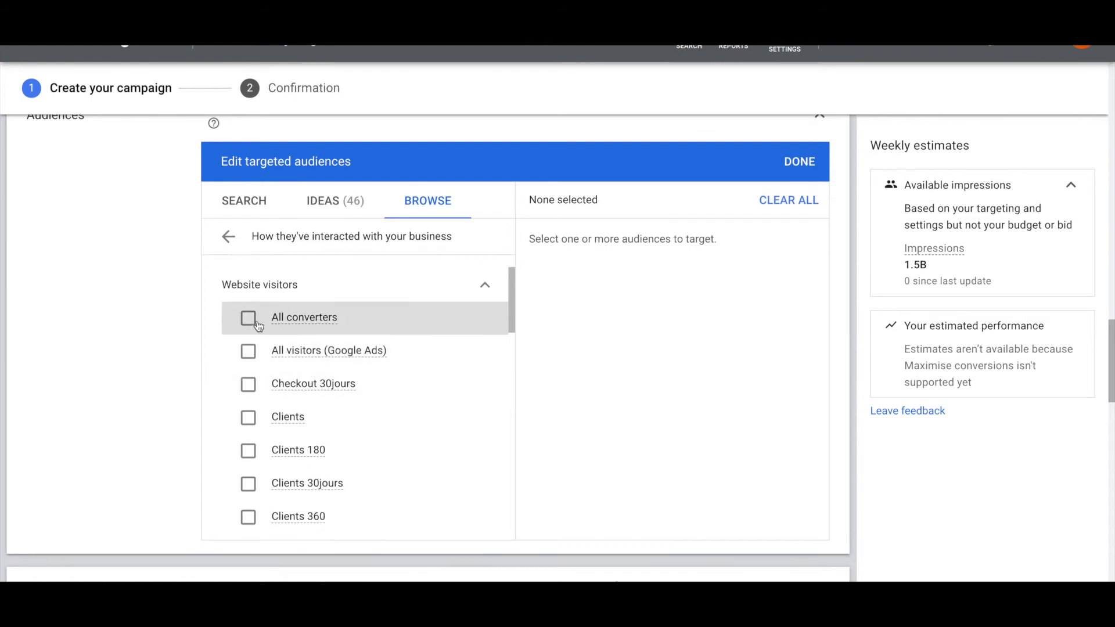
scroll(264, 395, "down", 1)
scroll(291, 463, "down", 2)
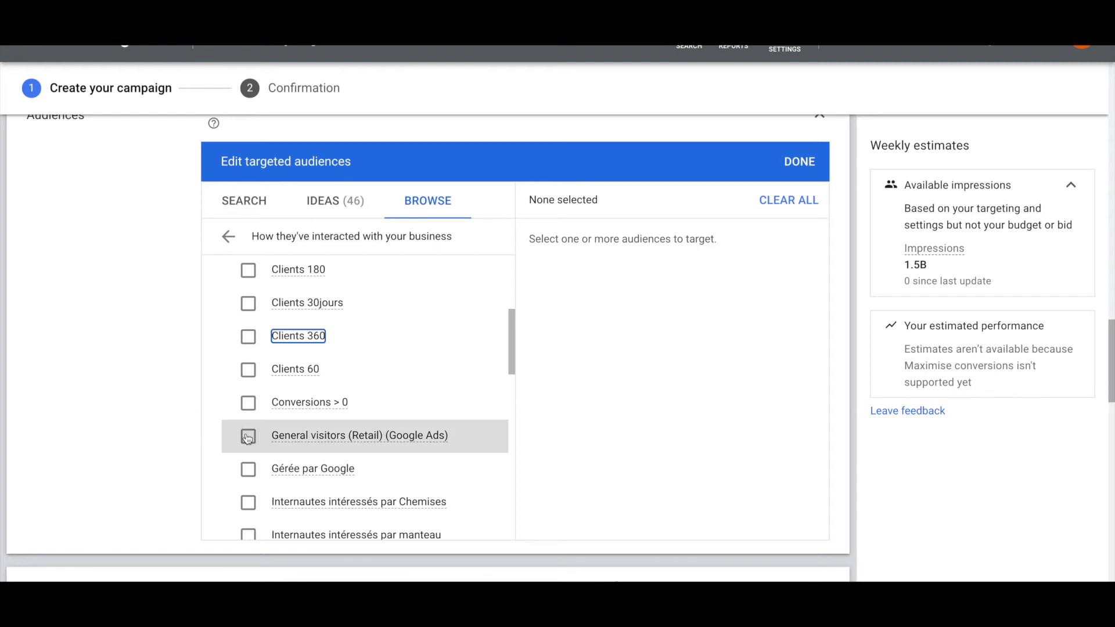
mouse_move(340, 444)
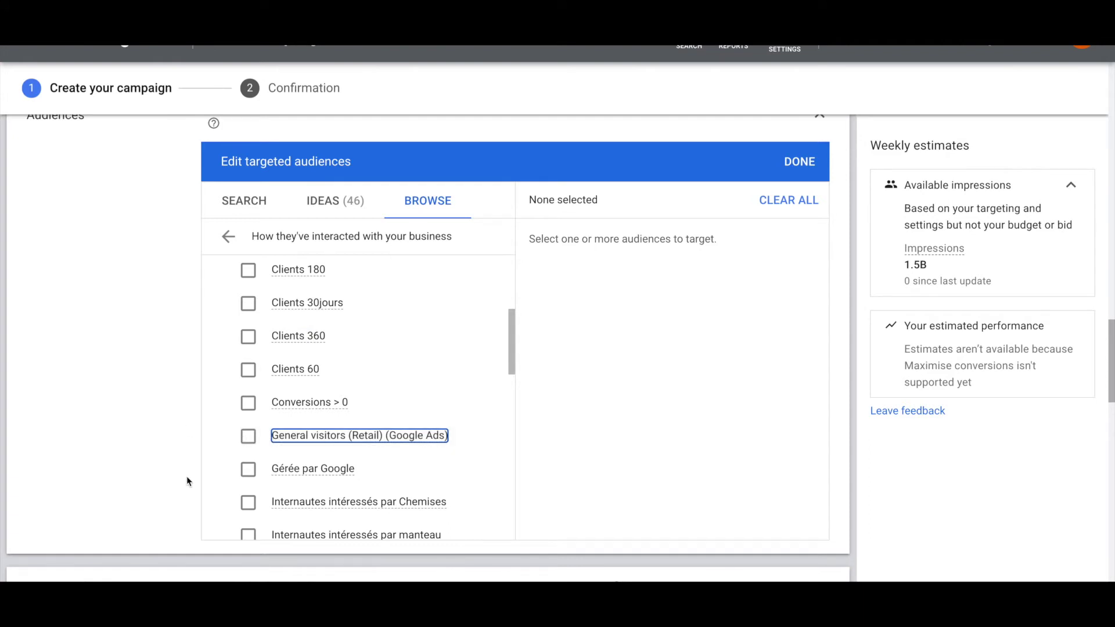
scroll(215, 499, "down", 3)
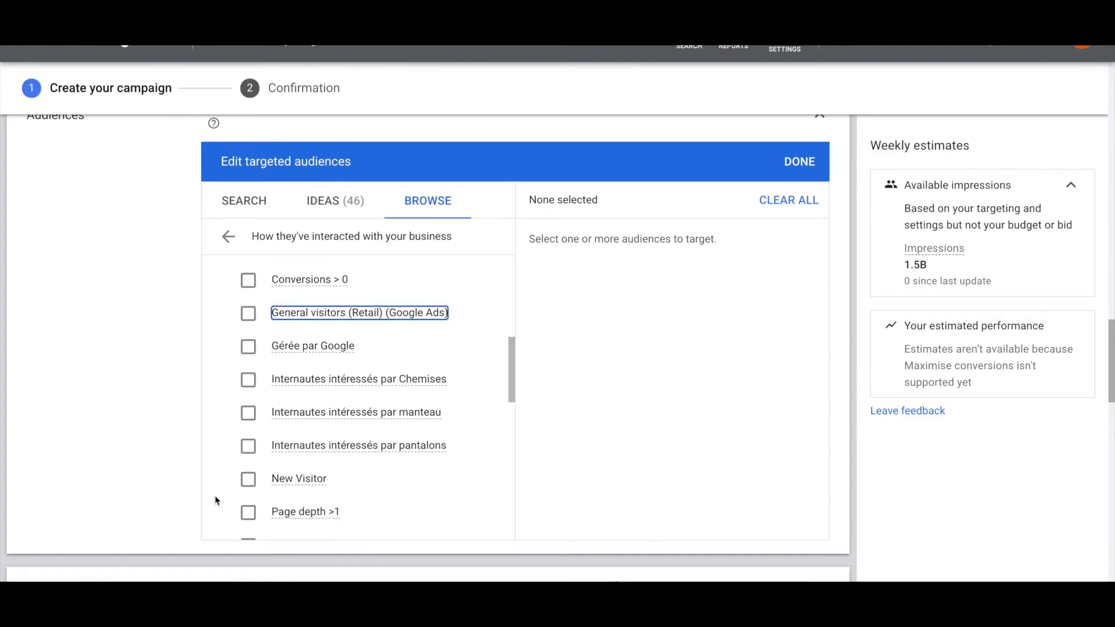
scroll(215, 499, "down", 5)
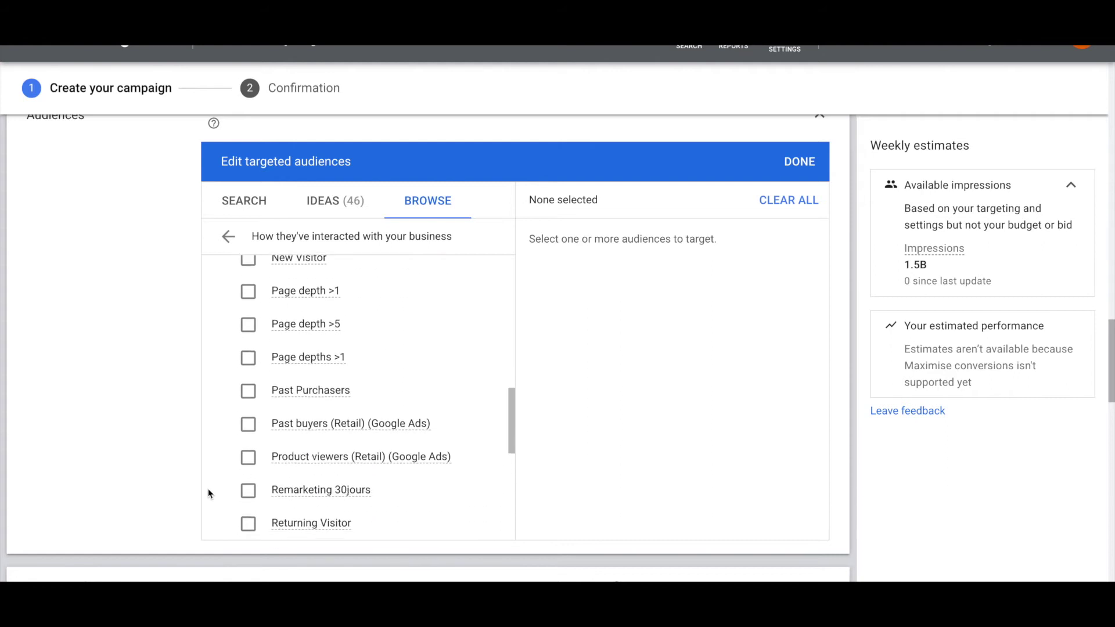
scroll(209, 491, "down", 1)
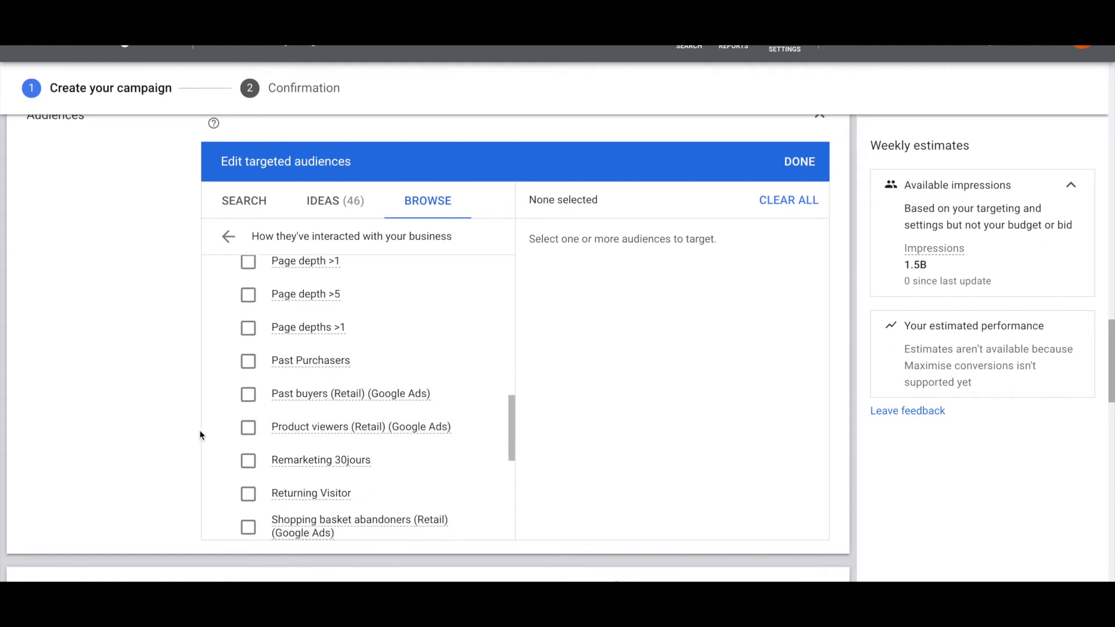
scroll(200, 431, "down", 1)
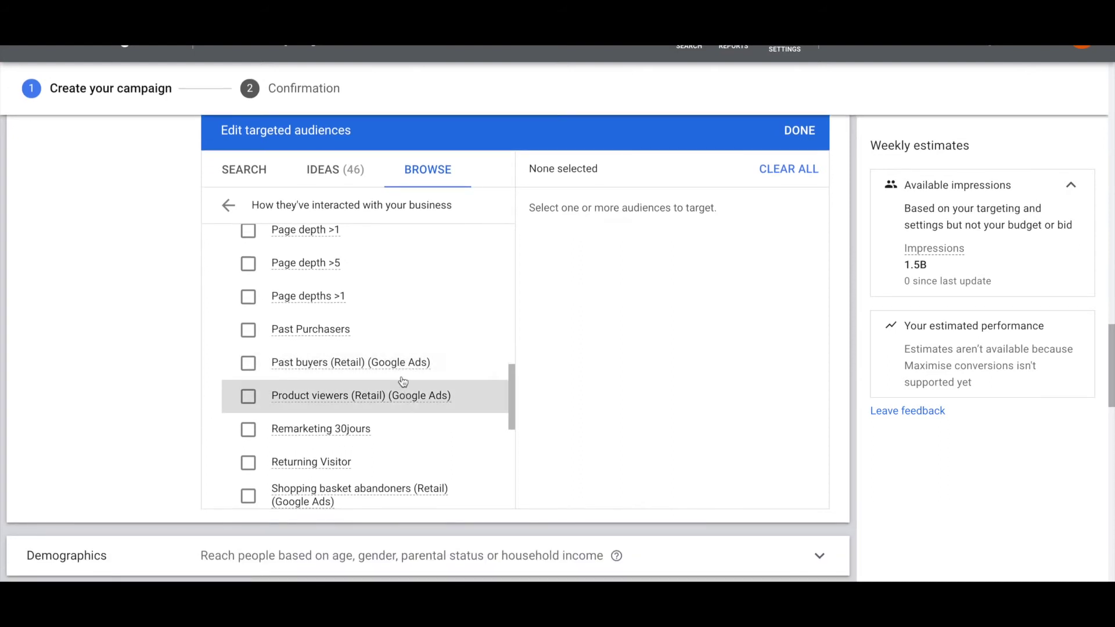
scroll(205, 414, "down", 1)
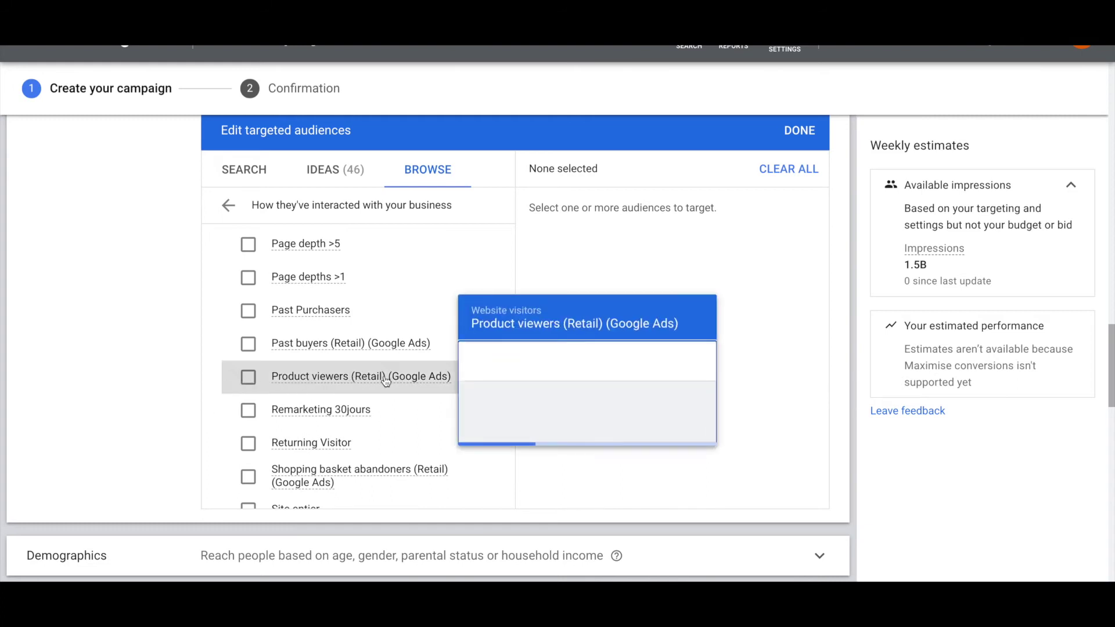
left_click(249, 381)
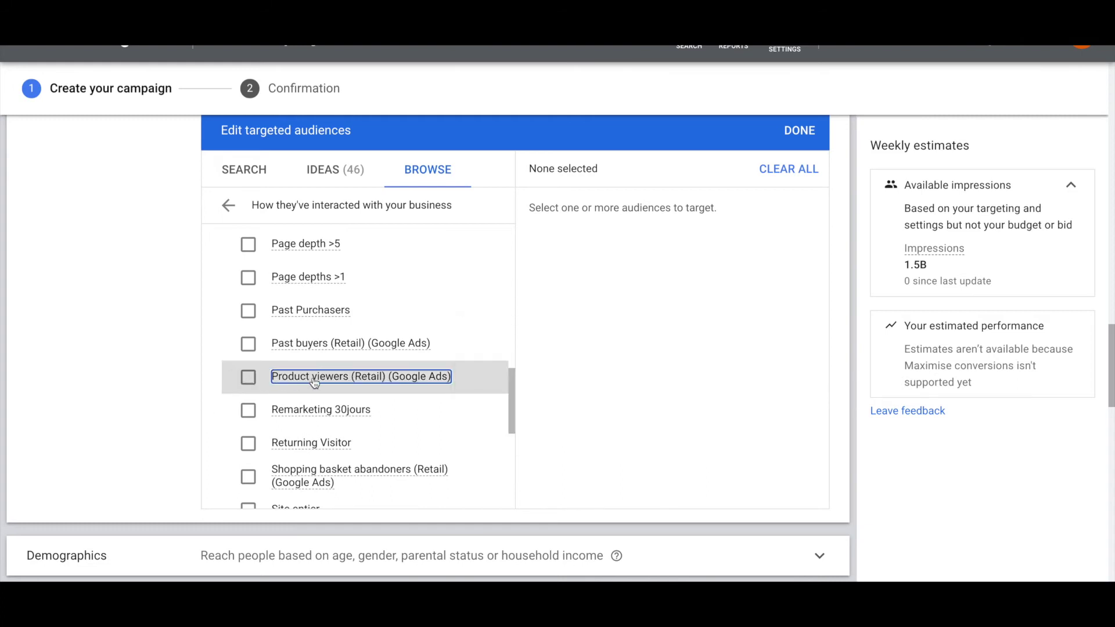
mouse_move(317, 380)
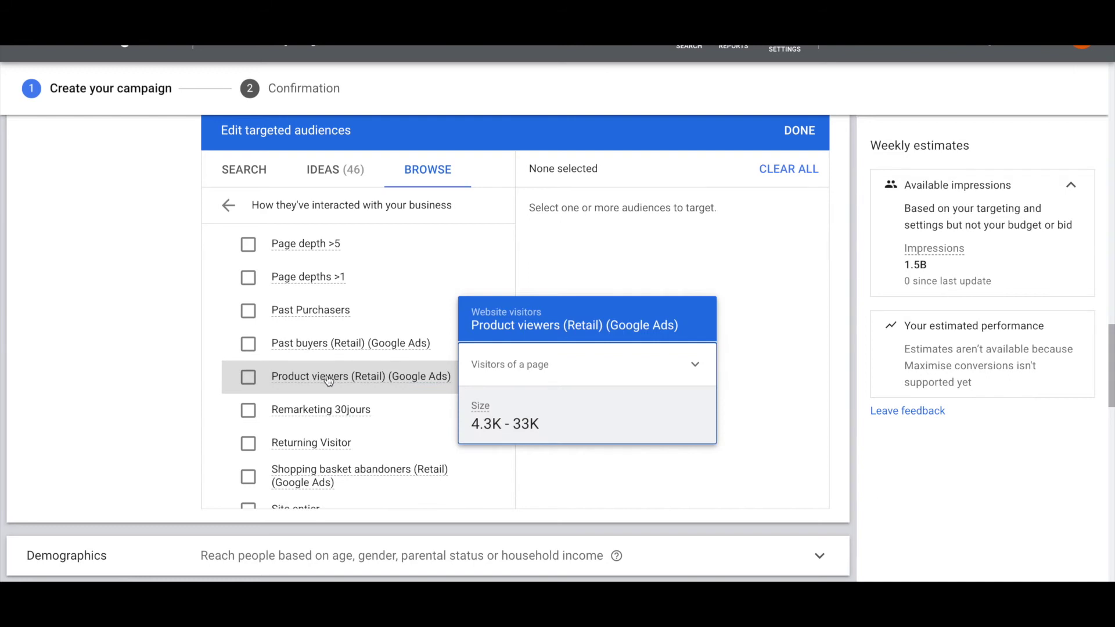
left_click(248, 378)
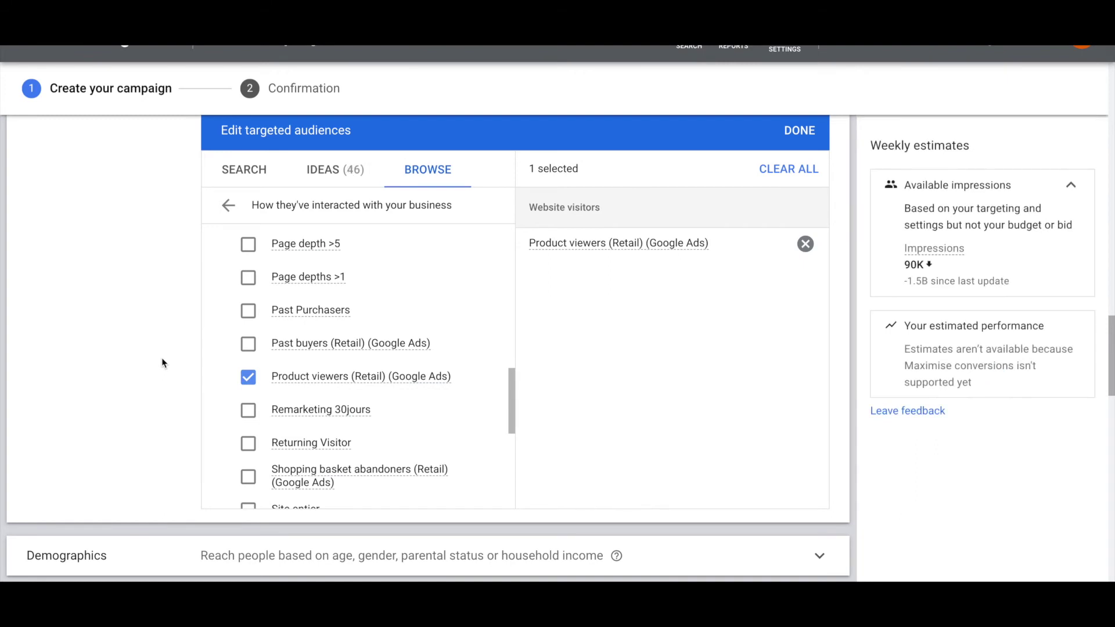
- Also target the "Shopping basket abandoners (Retail) (Google Ads)" and "Past buyers (Retail) (Google Ads)" audiences
scroll(162, 360, "down", 3)
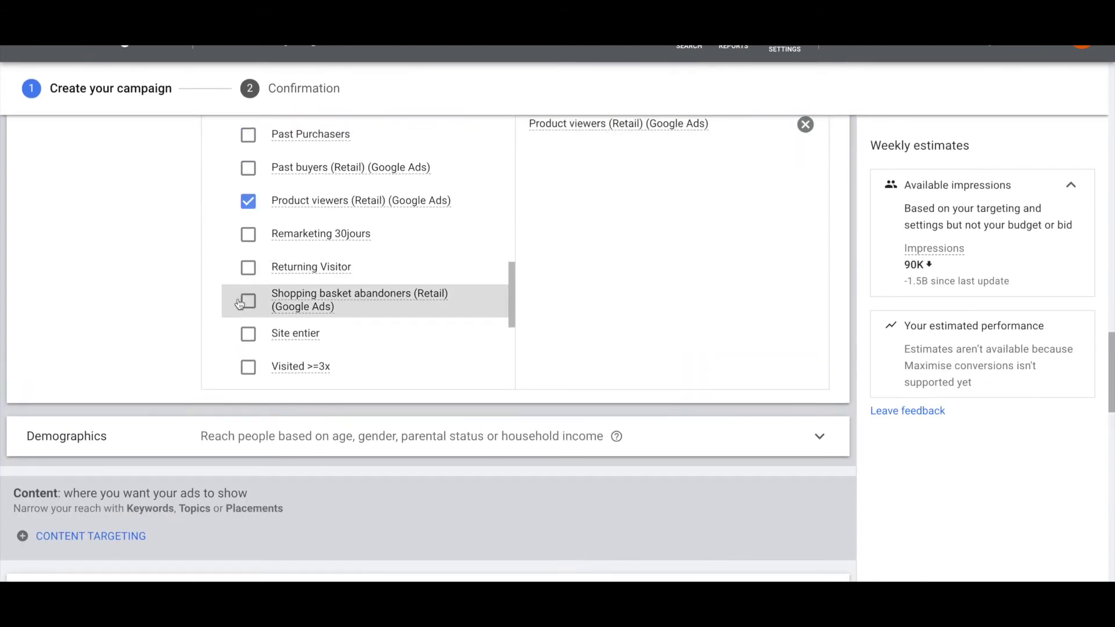
left_click(244, 301)
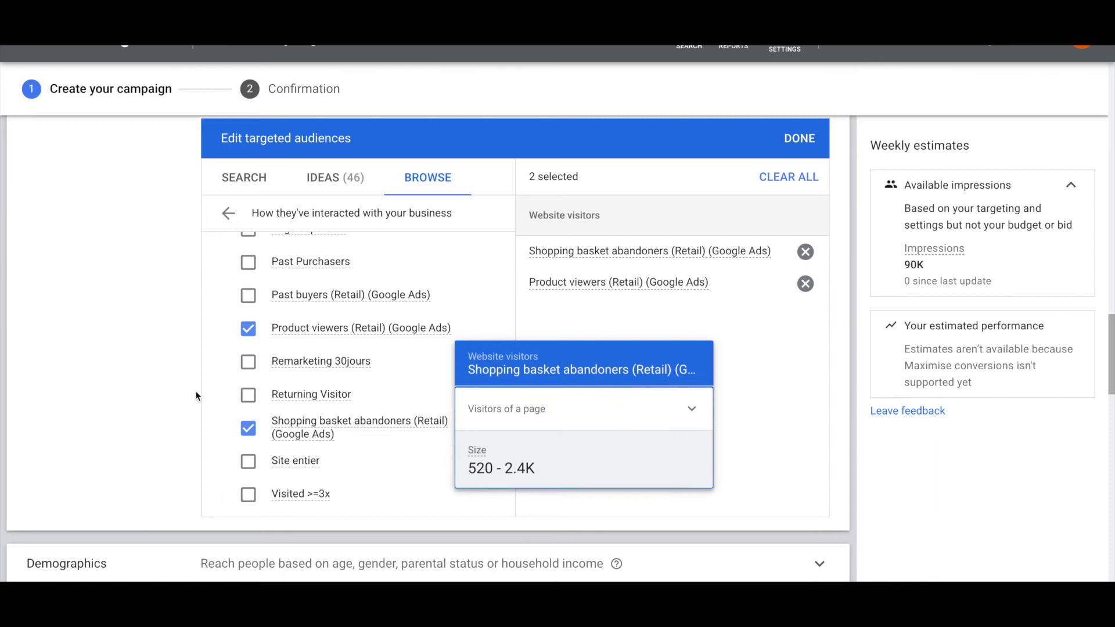
left_click(248, 297)
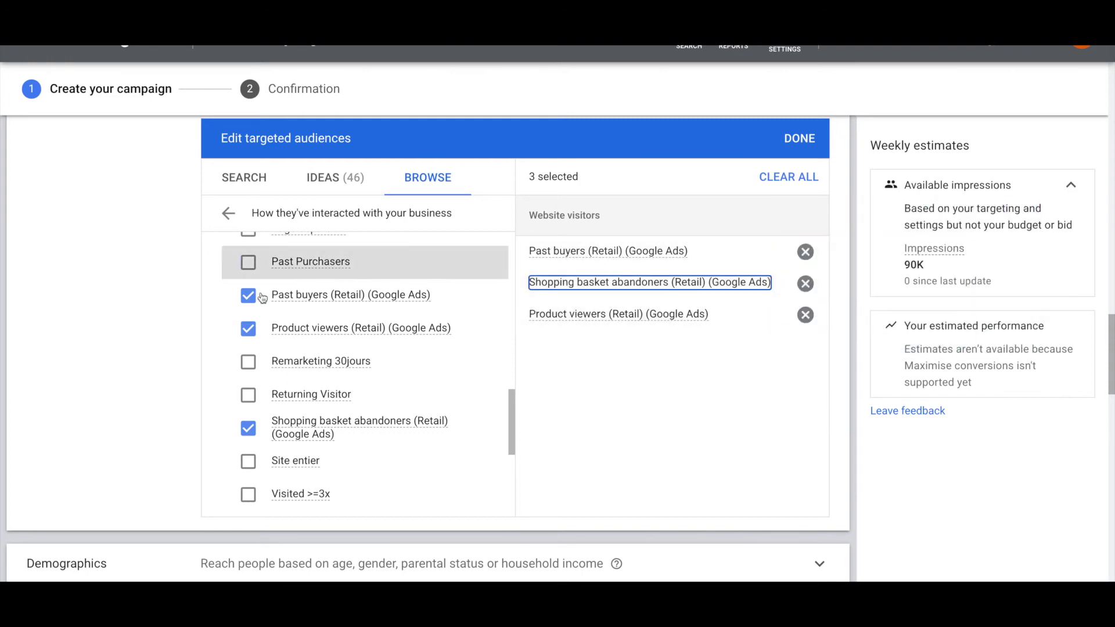
- Examine the targeting expansion setting and the new responsive display ad's asset fields, ad strength and preview
scroll(204, 358, "down", 8)
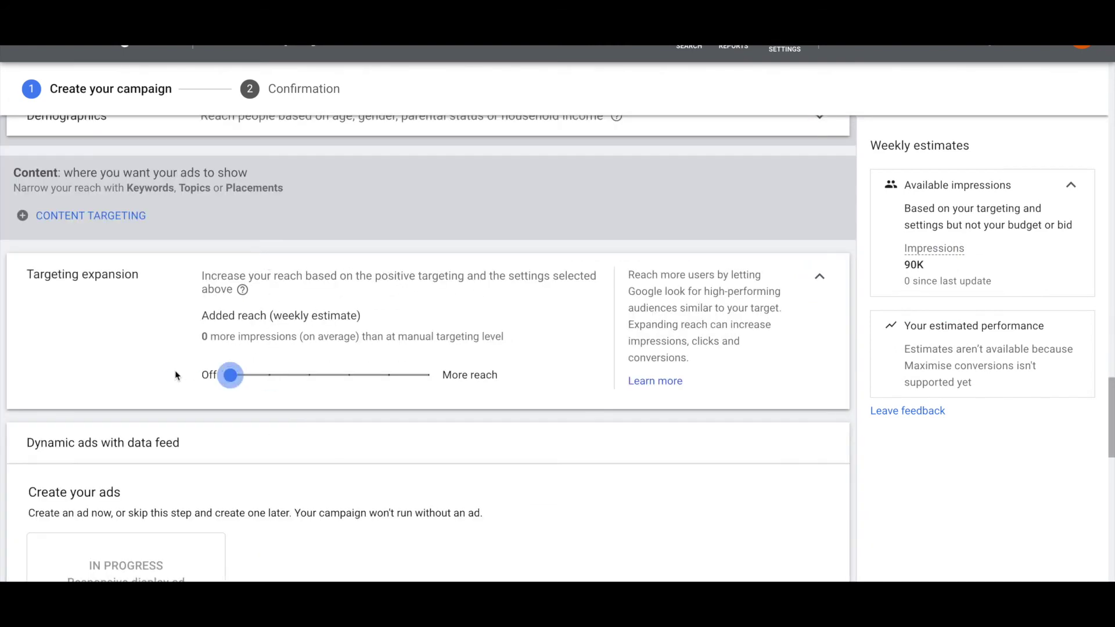
scroll(175, 375, "down", 5)
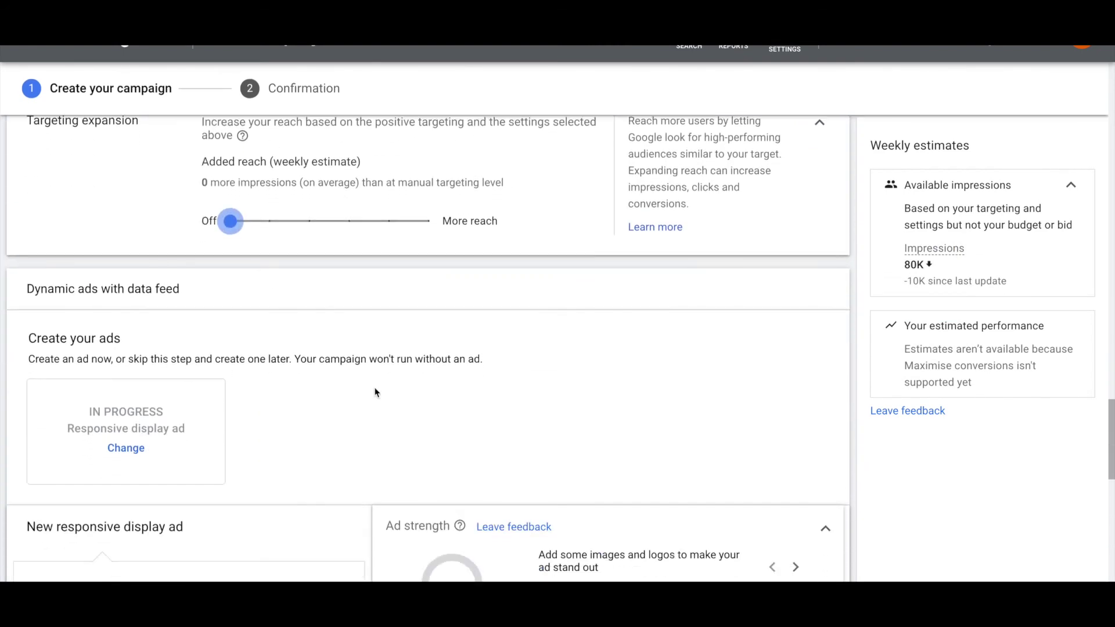
scroll(374, 392, "down", 6)
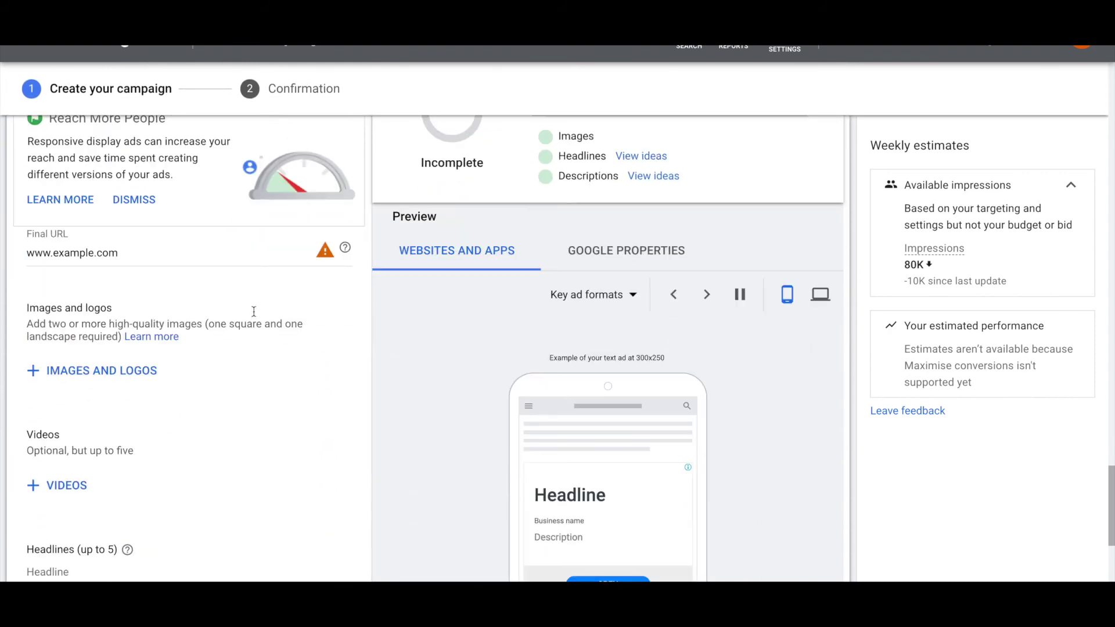
scroll(224, 378, "up", 2)
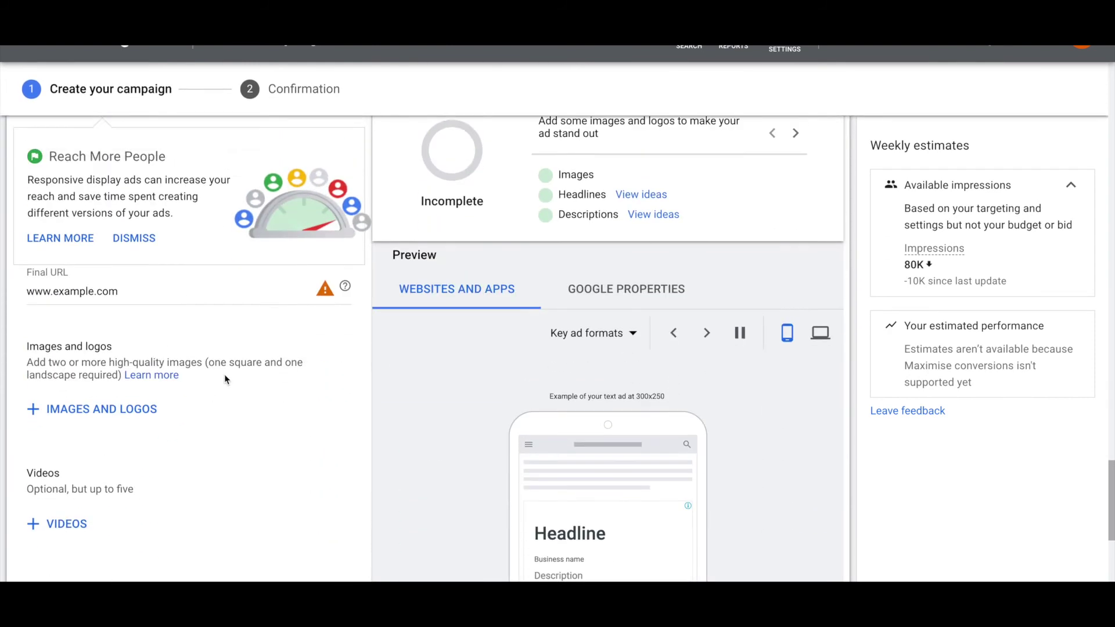
scroll(218, 378, "down", 6)
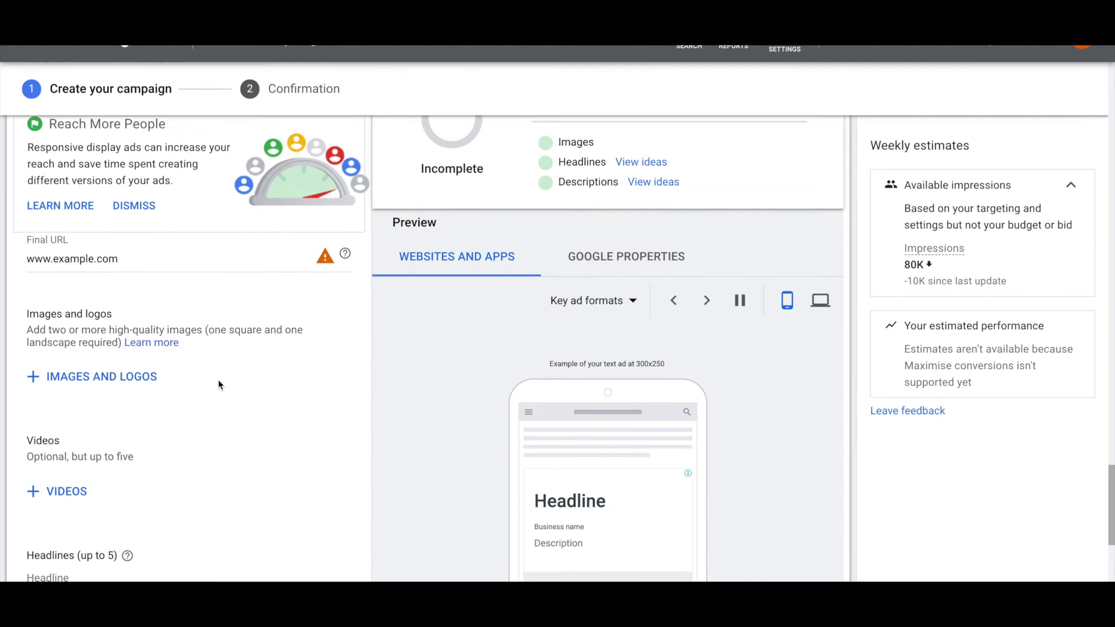
scroll(217, 268, "up", 6)
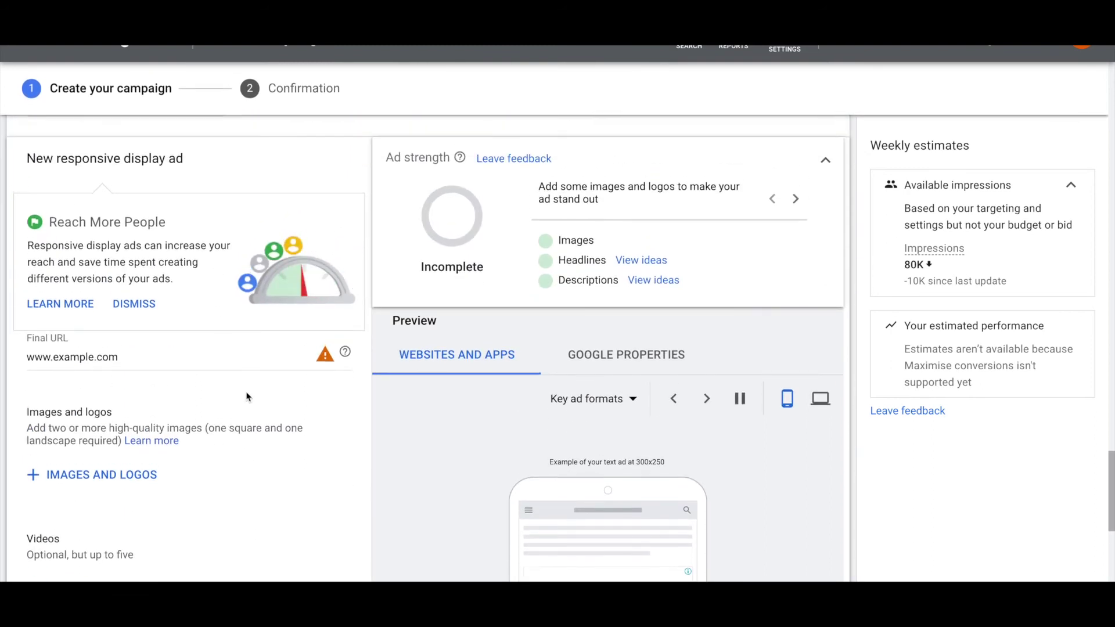
scroll(278, 372, "down", 2)
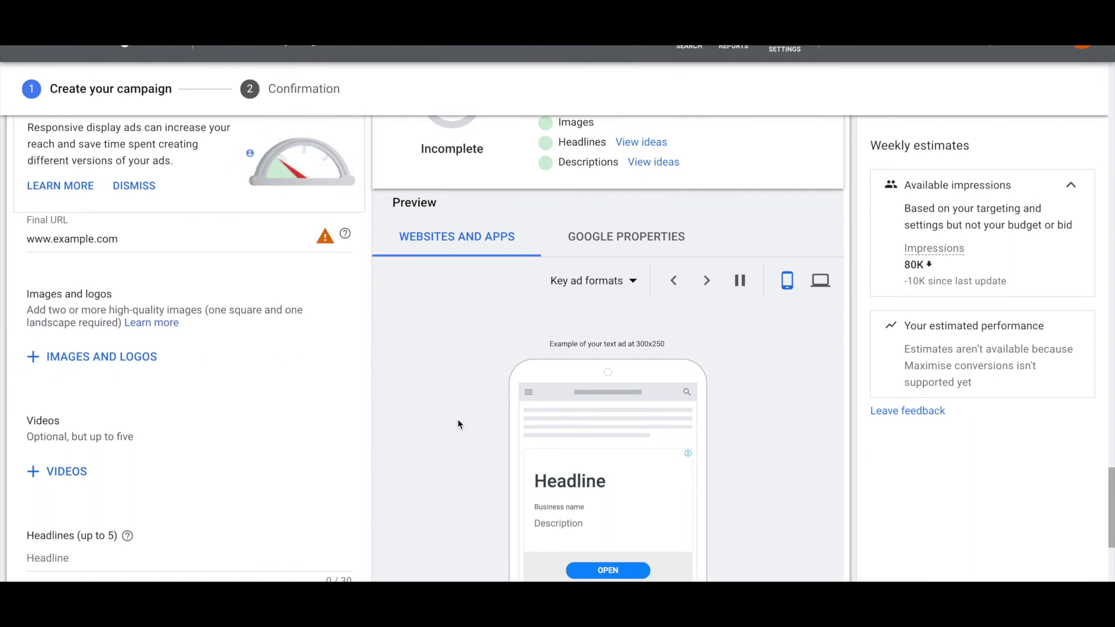
scroll(458, 421, "down", 2)
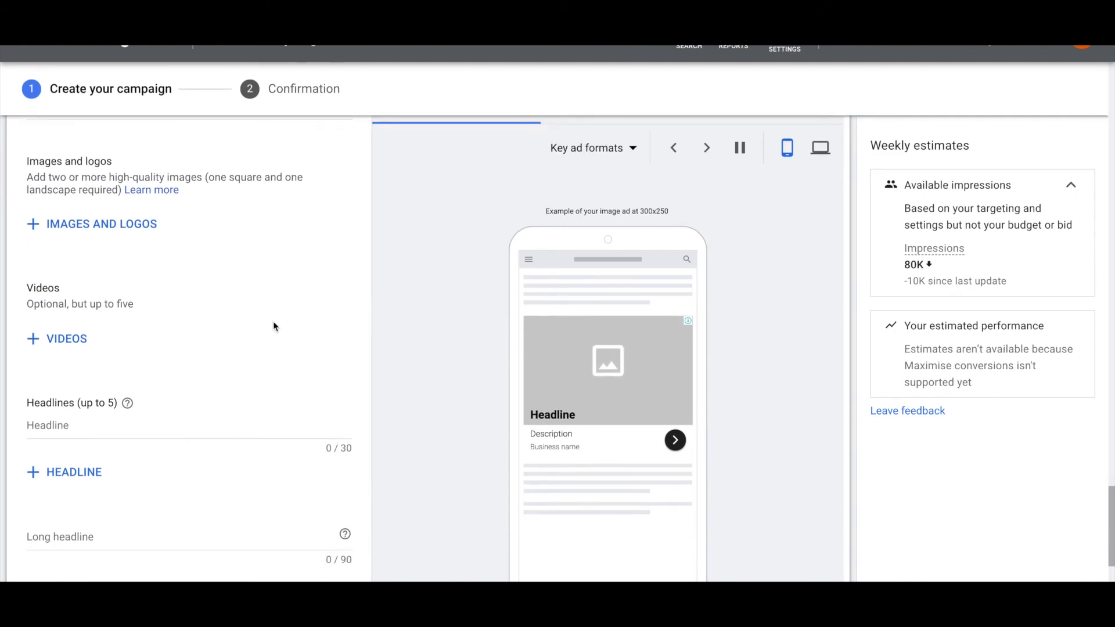
scroll(203, 337, "down", 1)
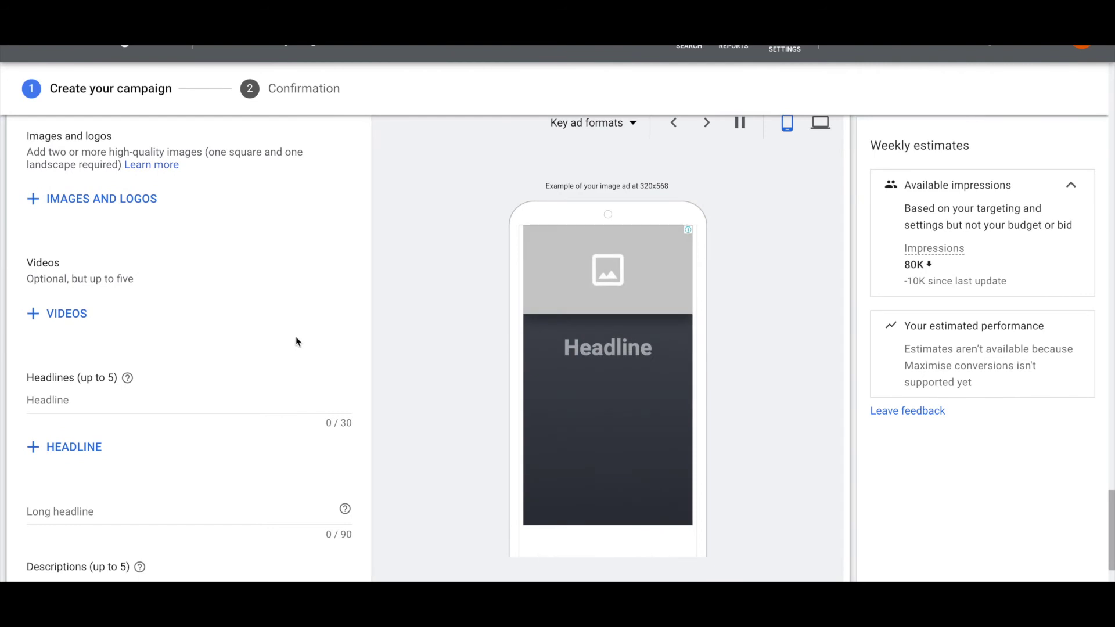
scroll(315, 366, "down", 1)
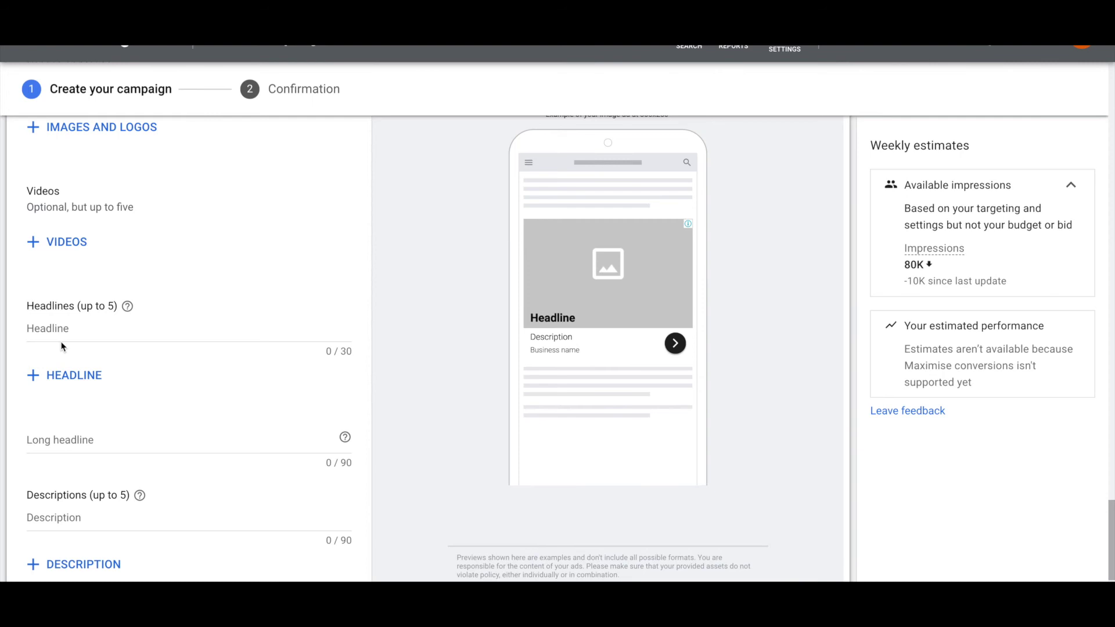
- Complete the responsive display ad with "test" as headline, description and business name, add it to the ad group and create the campaign
left_click(62, 327)
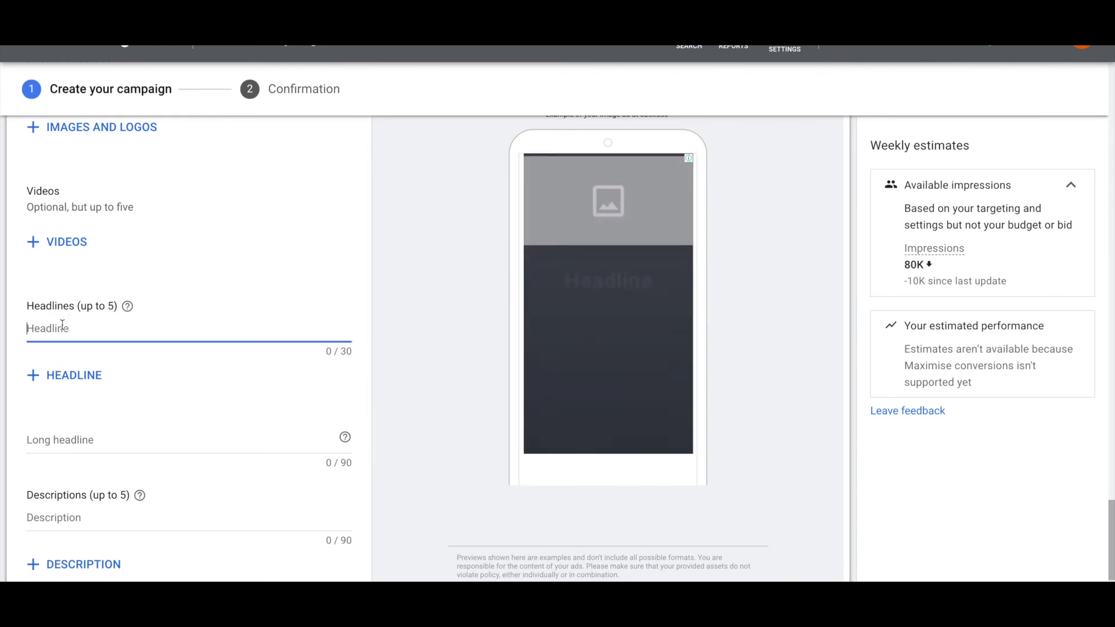
type("test")
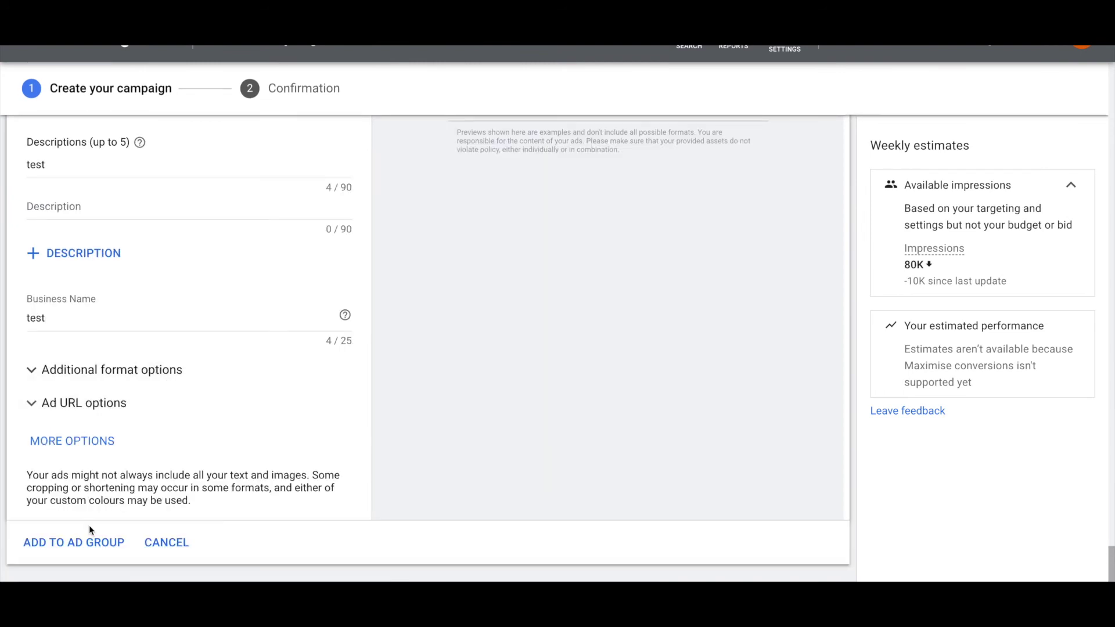
left_click(87, 540)
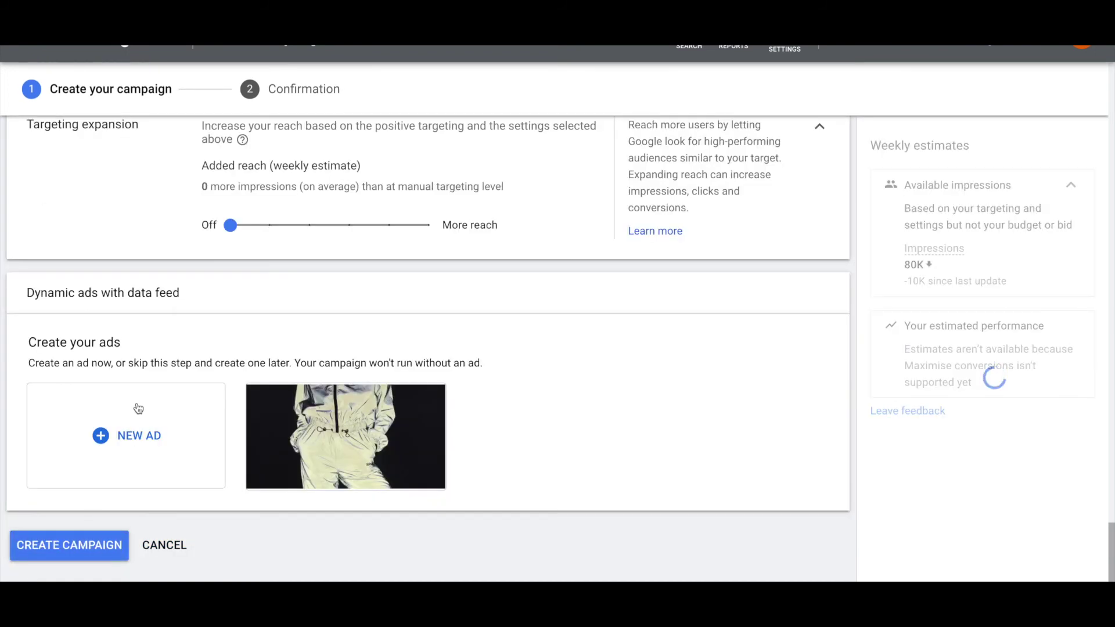
left_click(82, 545)
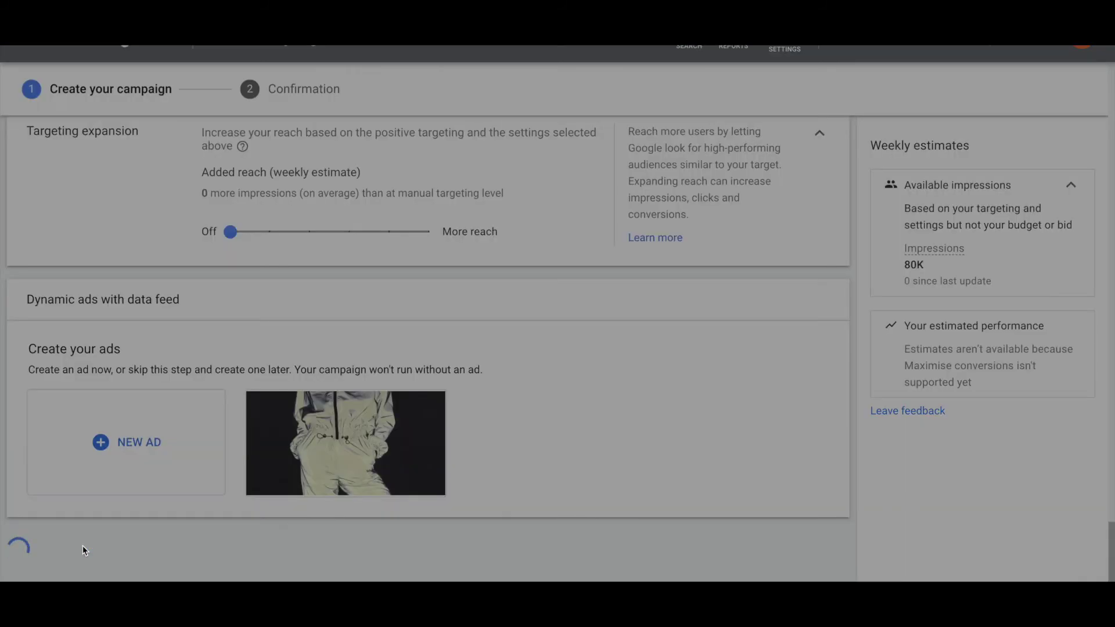